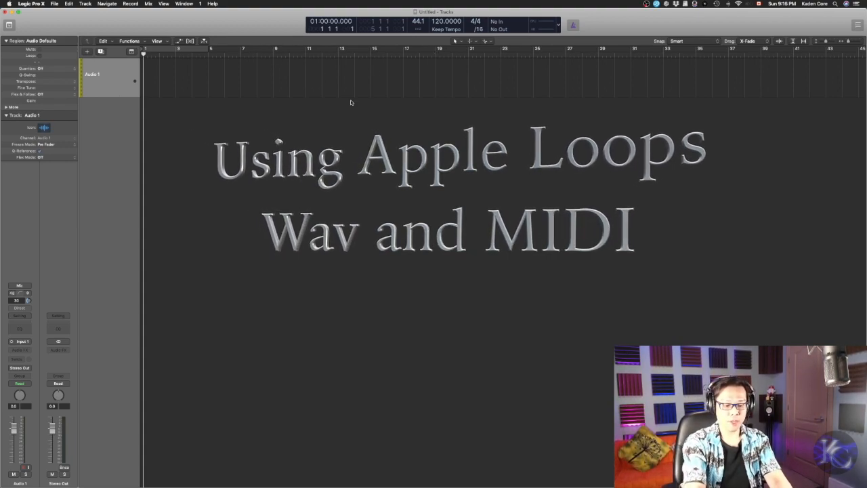
Step: Open the Apple Loops browser and display the instrument filter categories
key(o)
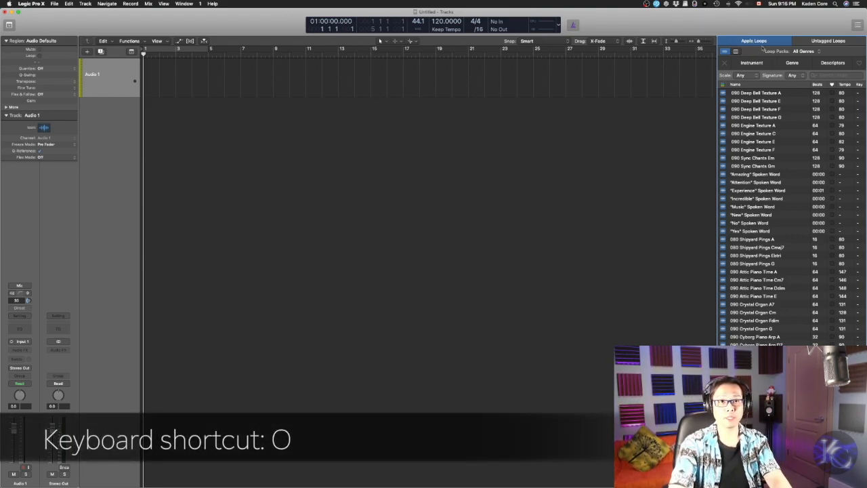
click(750, 63)
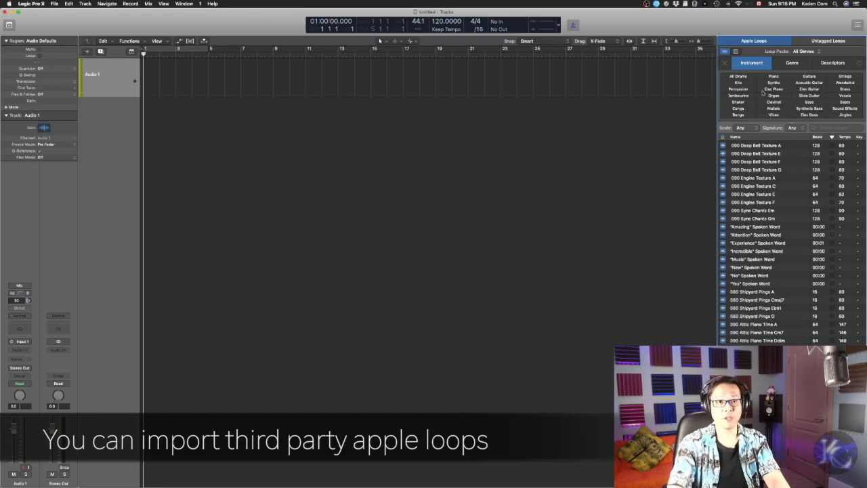
scroll(746, 222, down, 20)
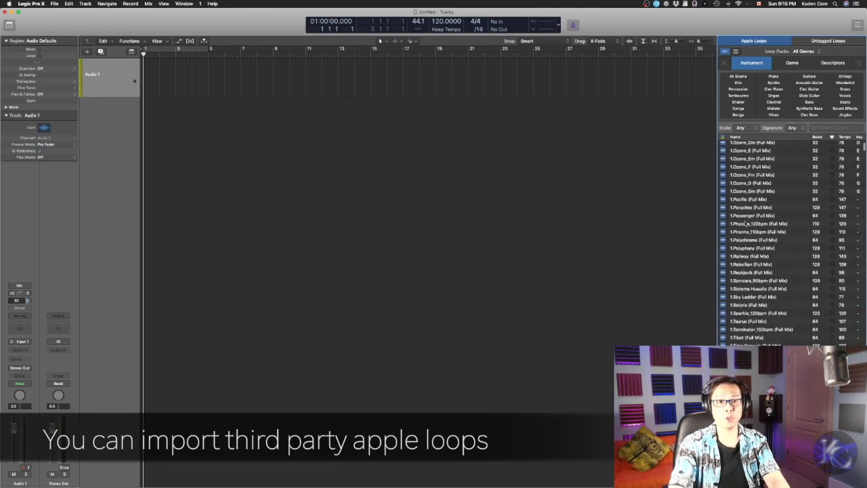
scroll(745, 176, up, 20)
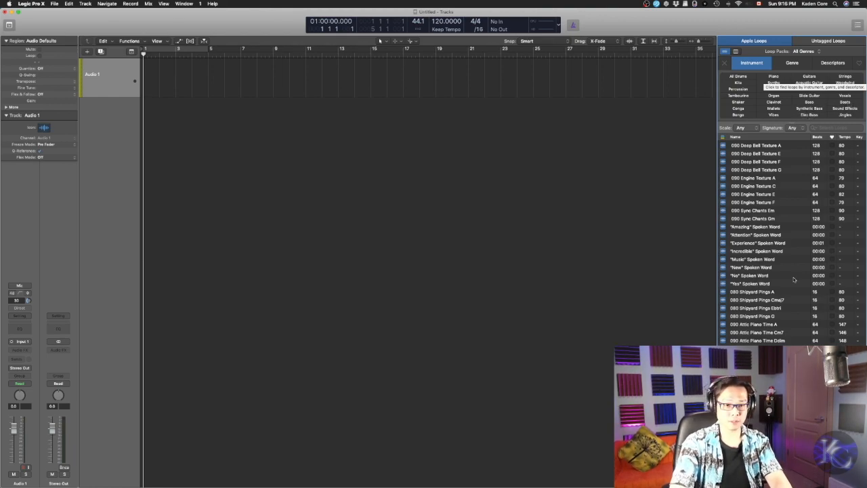
Step: Preview the loop "090 Mistery Forrest G" and look over the neighbouring loops' beats and tempos
scroll(806, 167, down, 3)
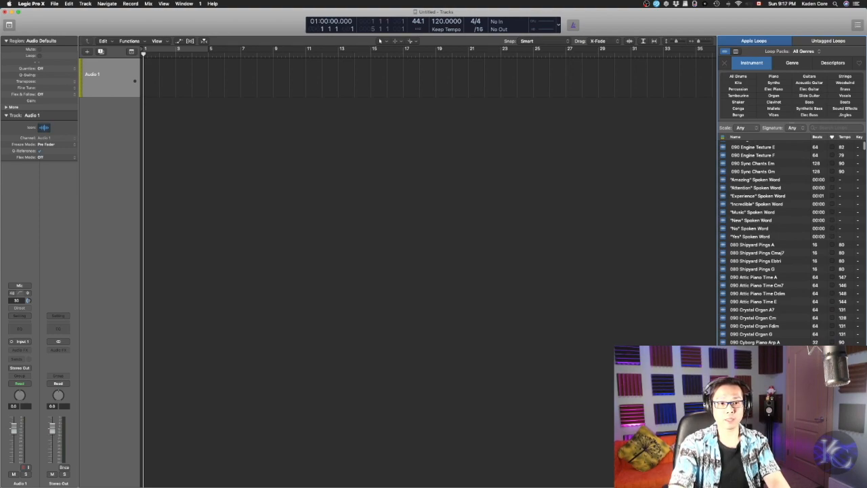
click(757, 375)
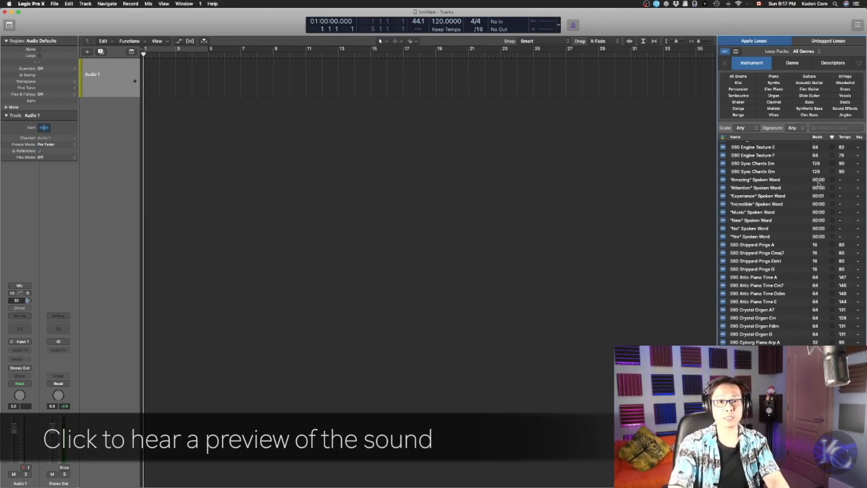
scroll(772, 243, down, 5)
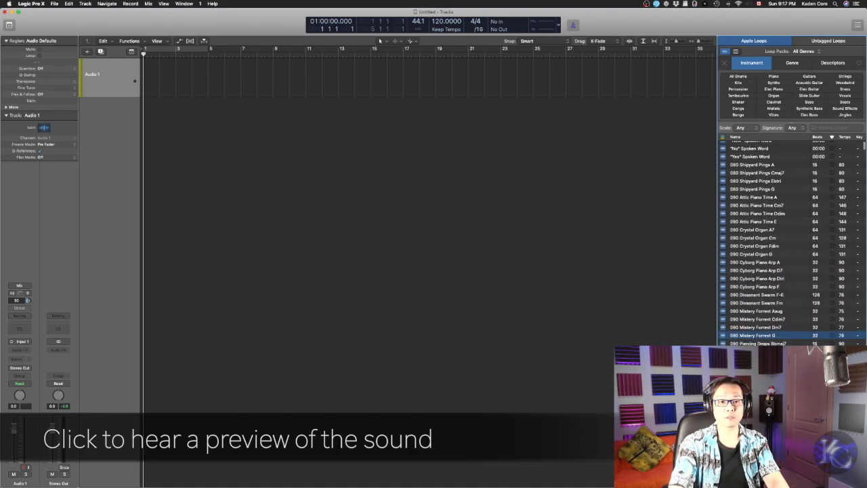
scroll(791, 243, up, 4)
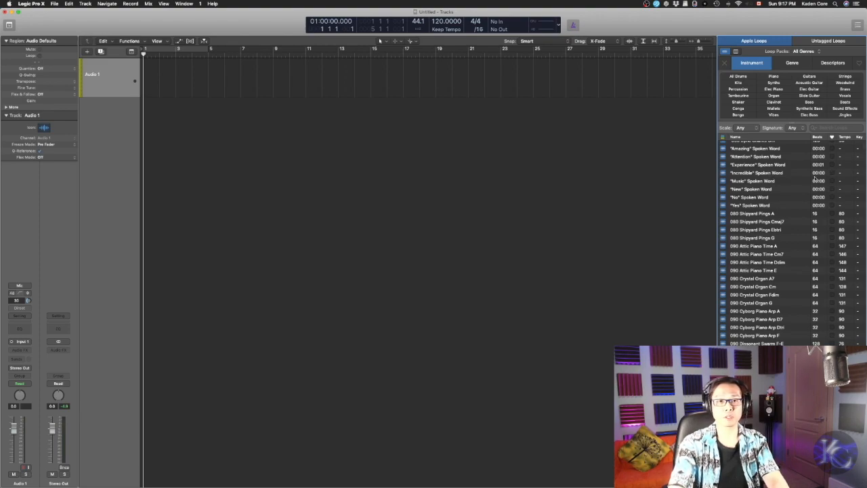
scroll(839, 221, down, 5)
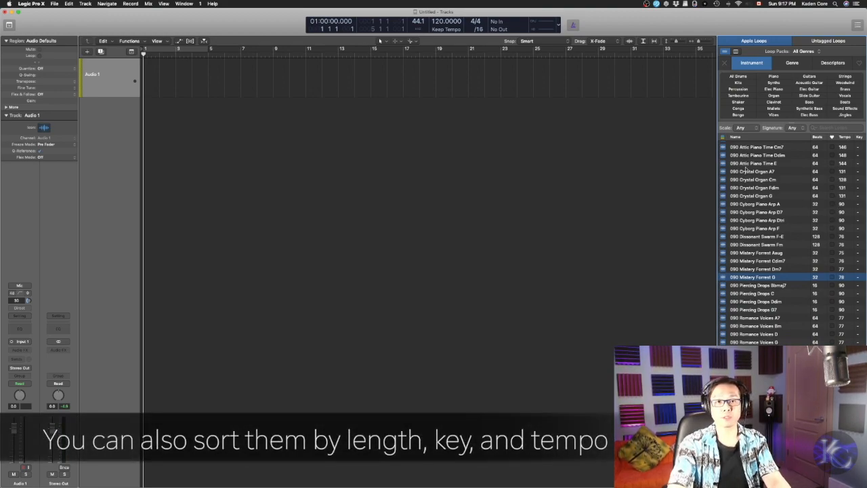
Step: Set the project tempo to 140 BPM and compare it with the tempos listed for the loops
drag(441, 21, 447, 20)
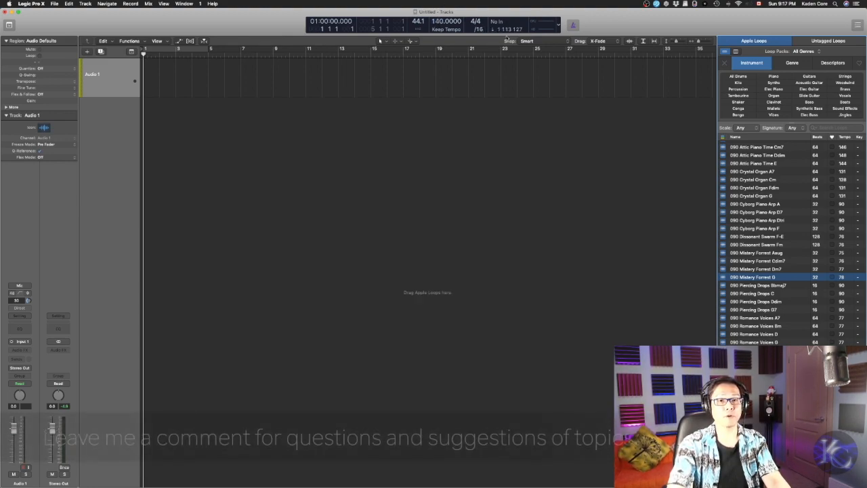
scroll(798, 313, down, 3)
scroll(798, 313, down, 8)
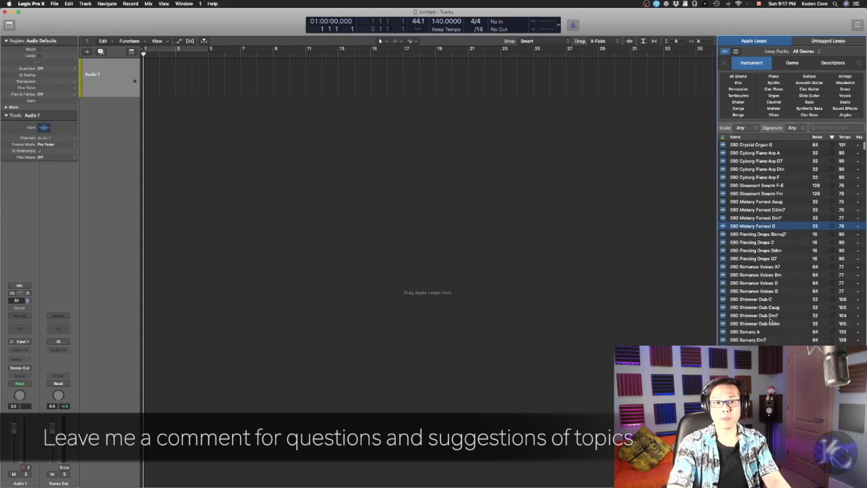
scroll(786, 291, down, 3)
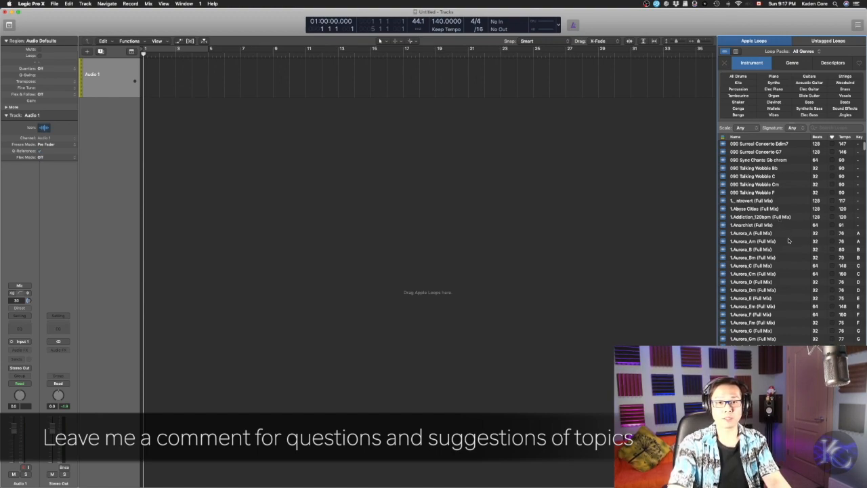
scroll(788, 242, down, 4)
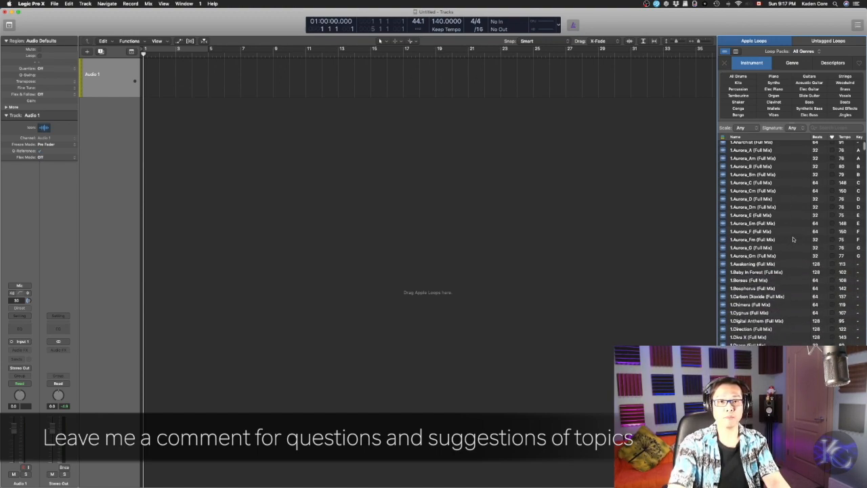
scroll(793, 239, down, 2)
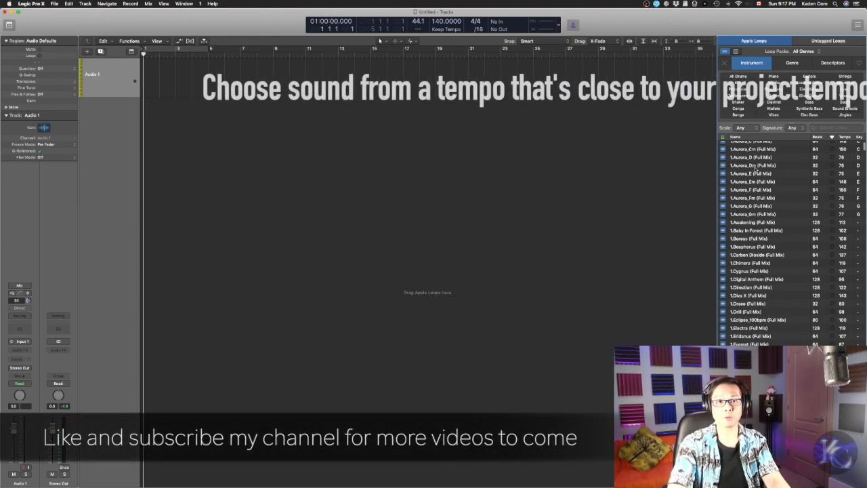
scroll(772, 277, down, 8)
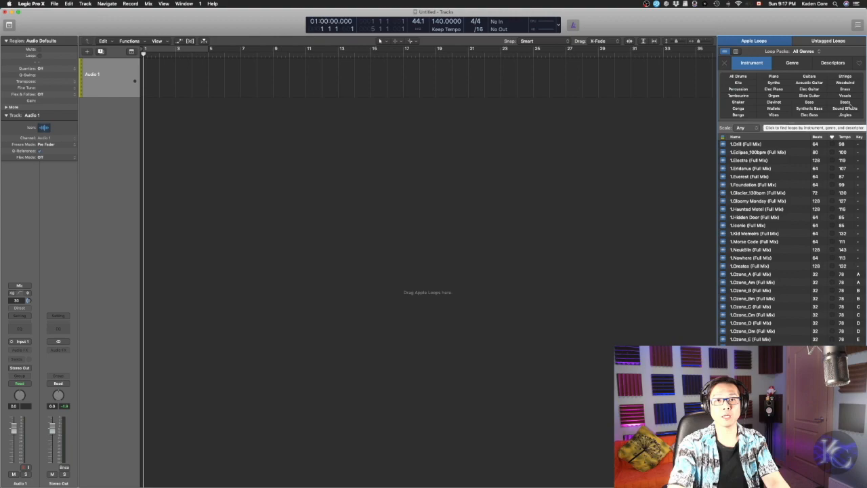
Step: Filter the loops to the Beats instrument category and sort them by tempo
click(846, 102)
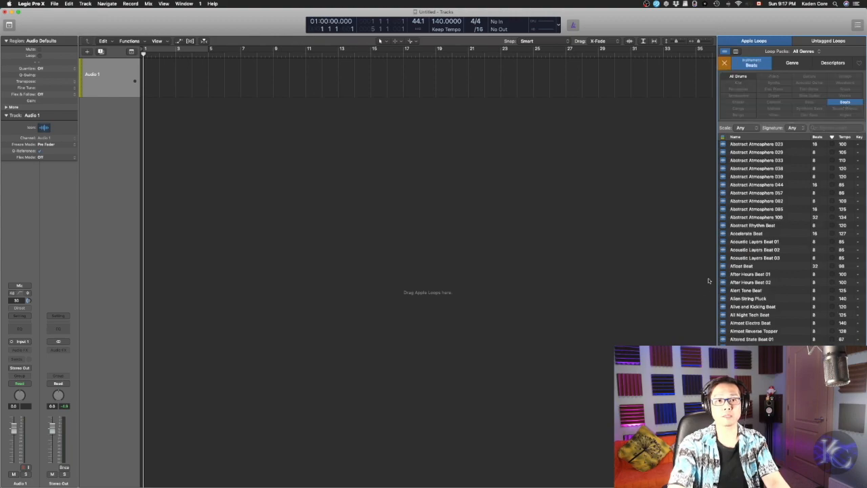
scroll(780, 239, down, 6)
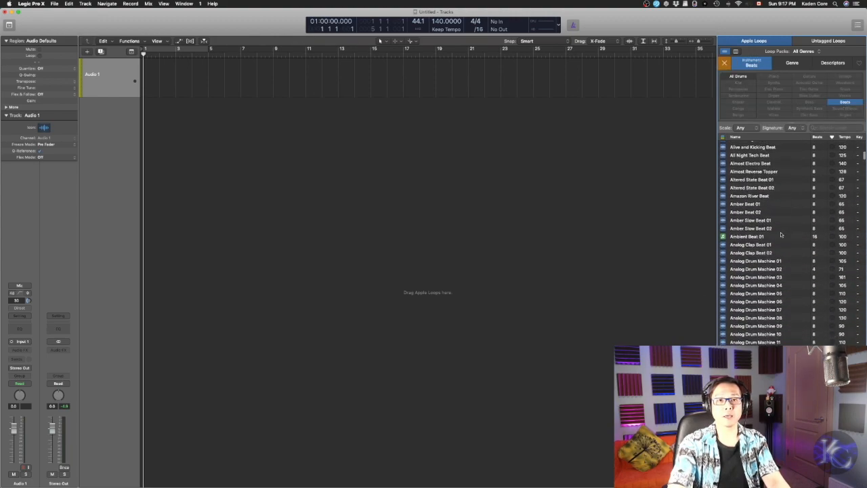
click(845, 138)
Step: Preview the loop BA_SeeR_04_140 and place it on the Audio 1 track at bar 1, importing its markers
scroll(802, 182, down, 10)
scroll(792, 196, down, 15)
scroll(793, 195, up, 5)
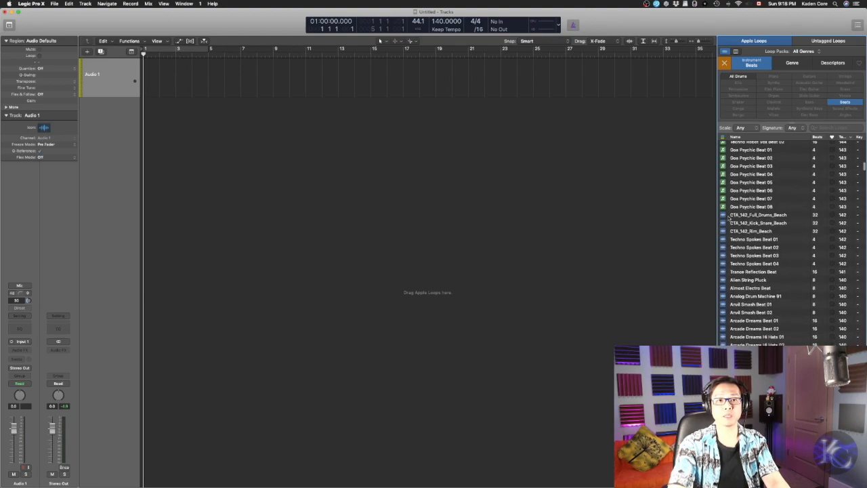
scroll(732, 266, down, 5)
click(731, 264)
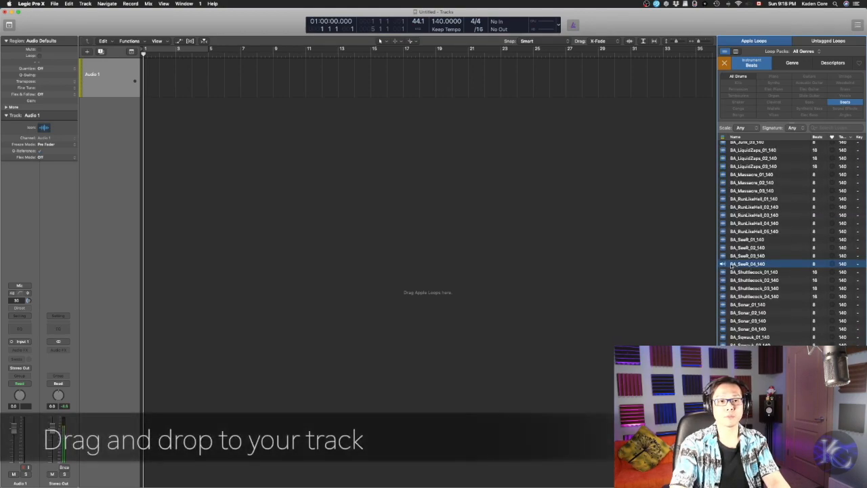
drag(741, 265, 146, 67)
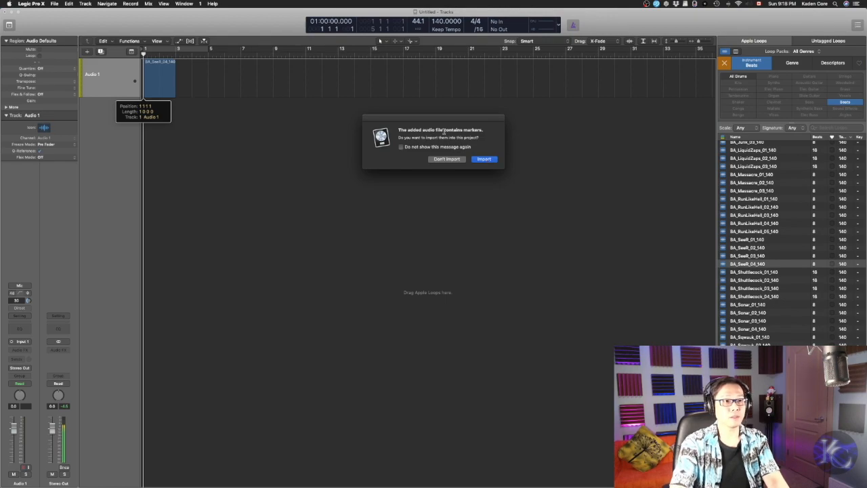
click(484, 160)
Step: Zoom the tracks area to fit the BA_SeeR_04_140 region, leaving the mixer hidden
key(z)
key(x)
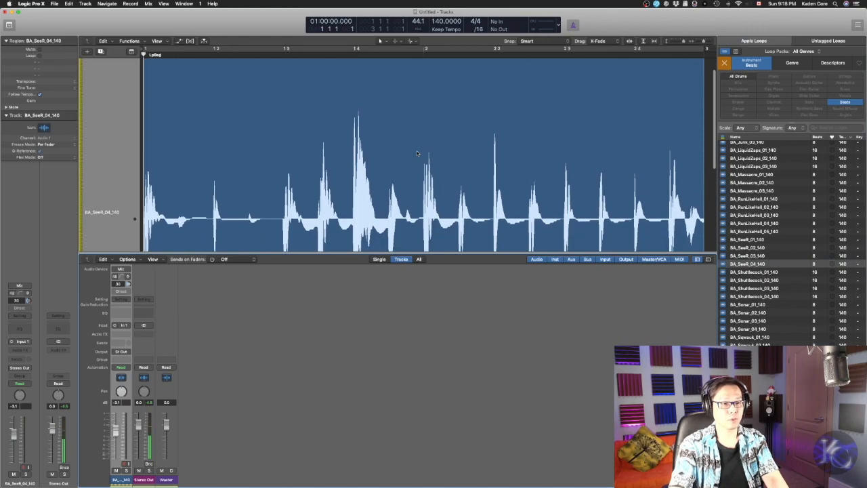
key(z)
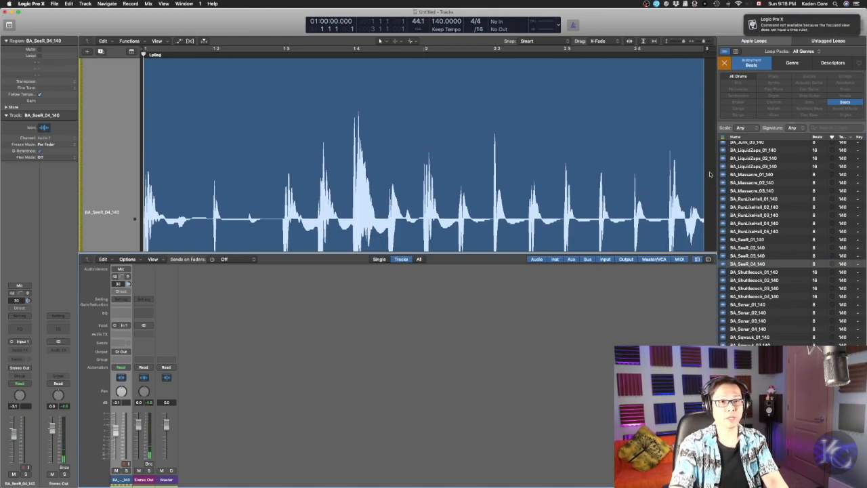
click(711, 175)
key(z)
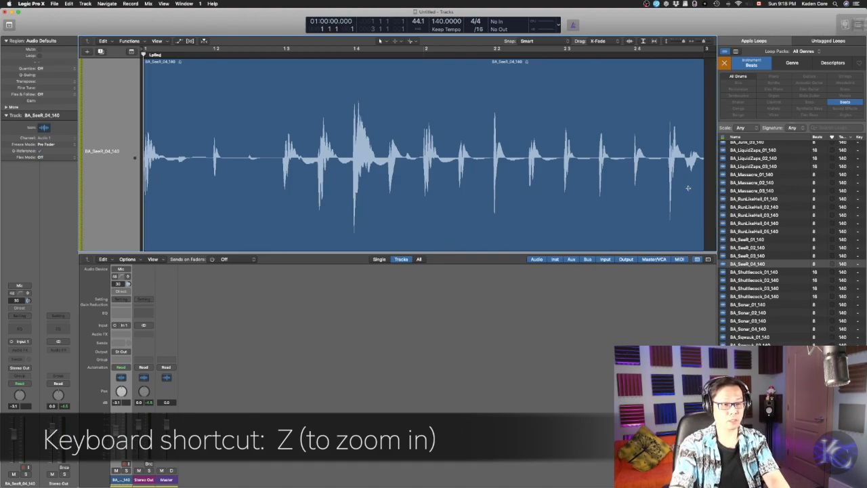
key(x)
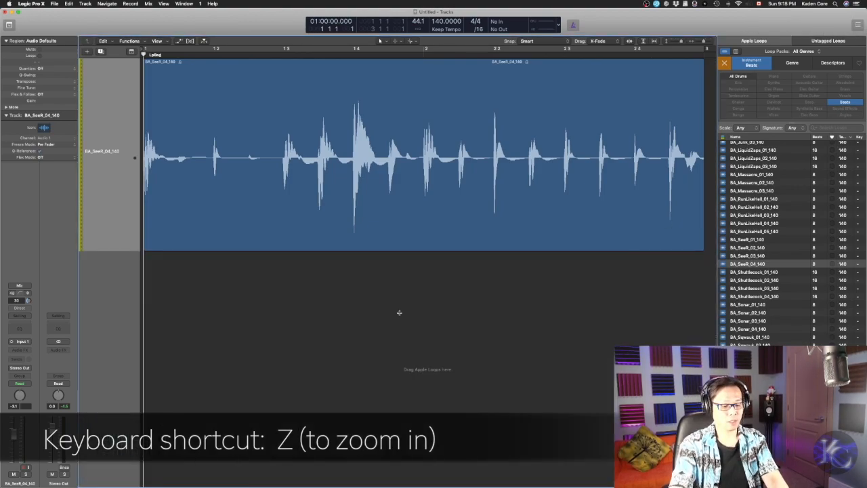
Step: Zoom the tracks area out horizontally and reduce the track height so several empty bars fit after the region
key(super+Left)
key(super+Left)
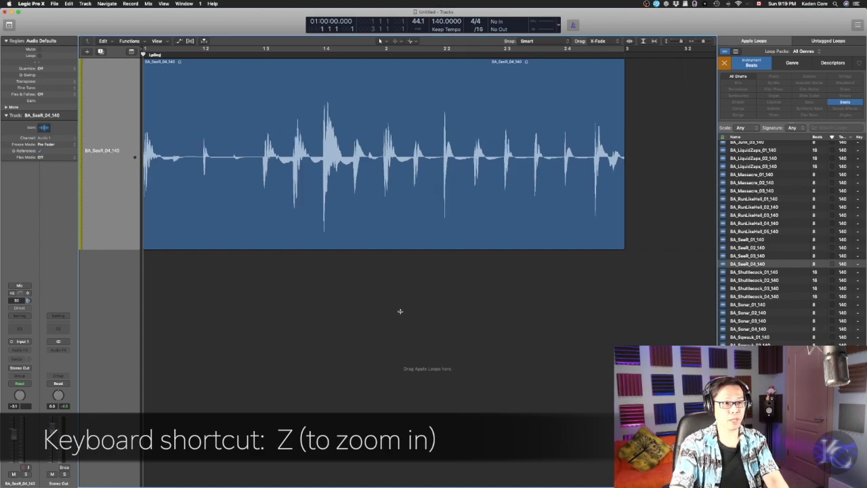
key(super+Left)
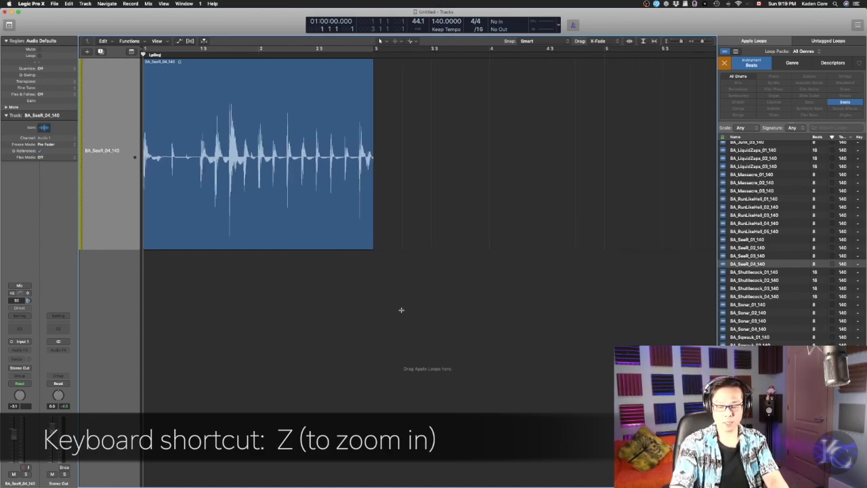
key(super+Right)
key(super+Left)
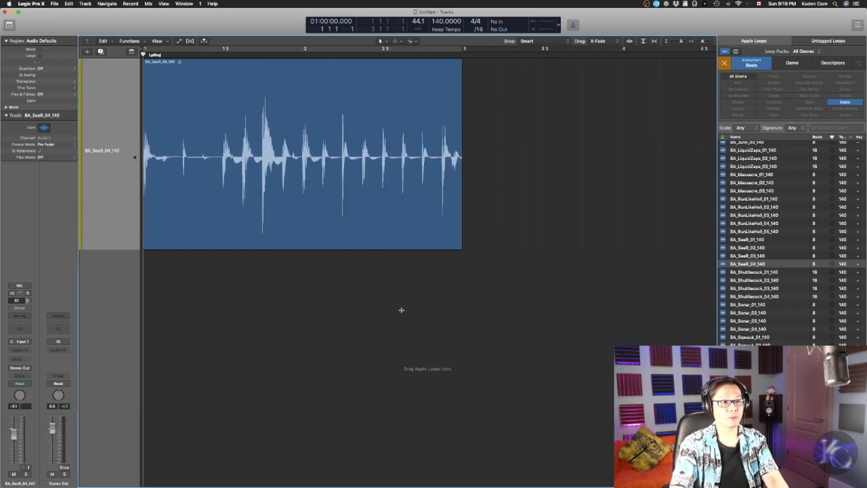
key(super+Left)
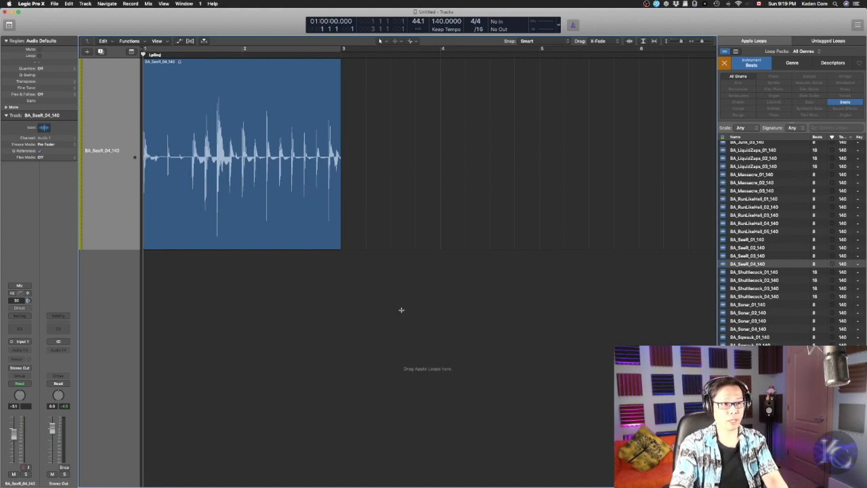
scroll(401, 310, down, 2)
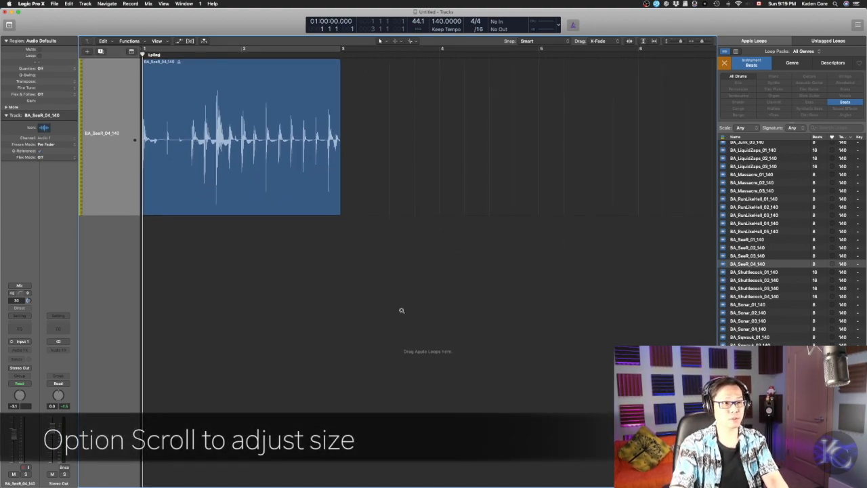
scroll(401, 311, down, 5)
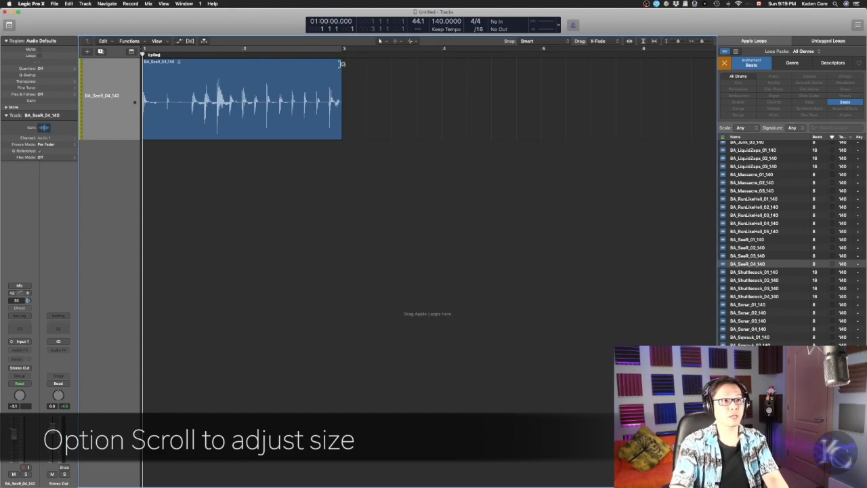
Step: Loop the BA_SeeR_04_140 region repeatedly until about bar 16
drag(342, 64, 540, 68)
scroll(525, 103, down, 4)
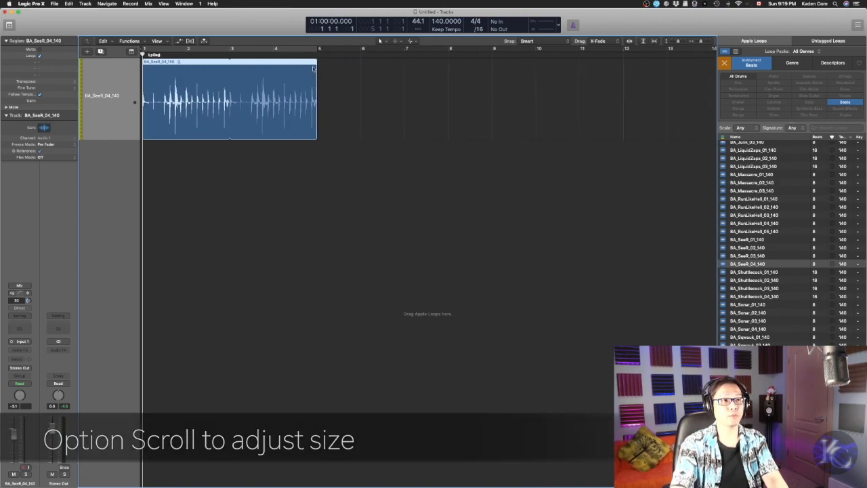
drag(314, 69, 492, 68)
scroll(494, 93, down, 4)
drag(330, 64, 492, 68)
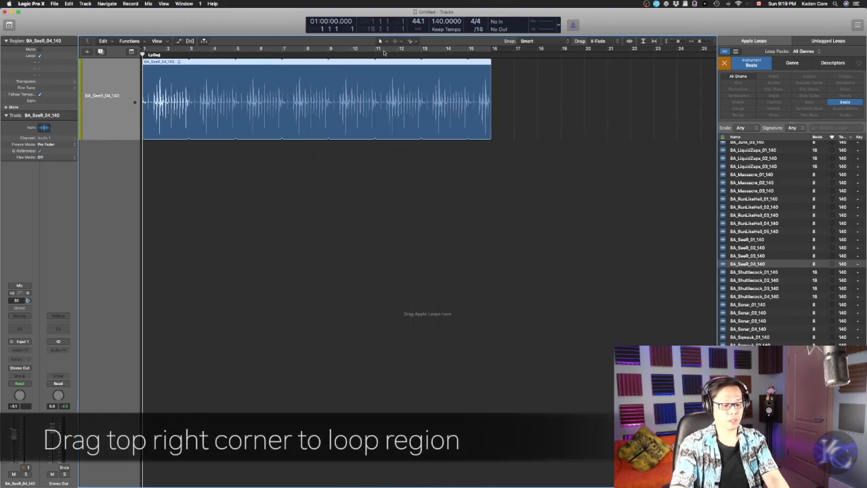
Step: Turn on the cycle range from bar 1 to bar 16 and play the looped beat while browsing further beat loops
click(356, 49)
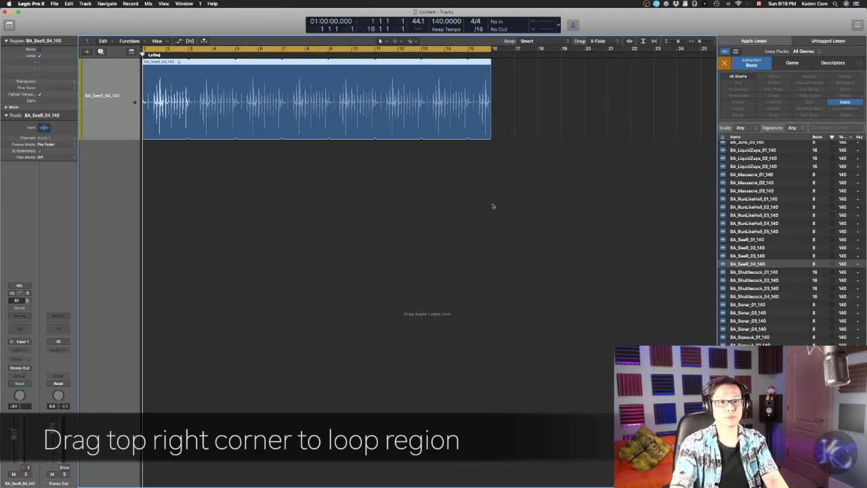
key(space)
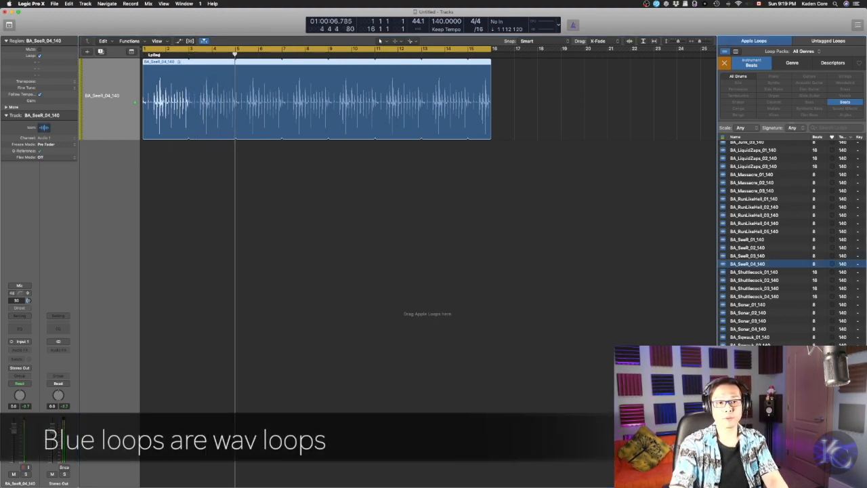
scroll(811, 237, down, 10)
scroll(811, 237, down, 2)
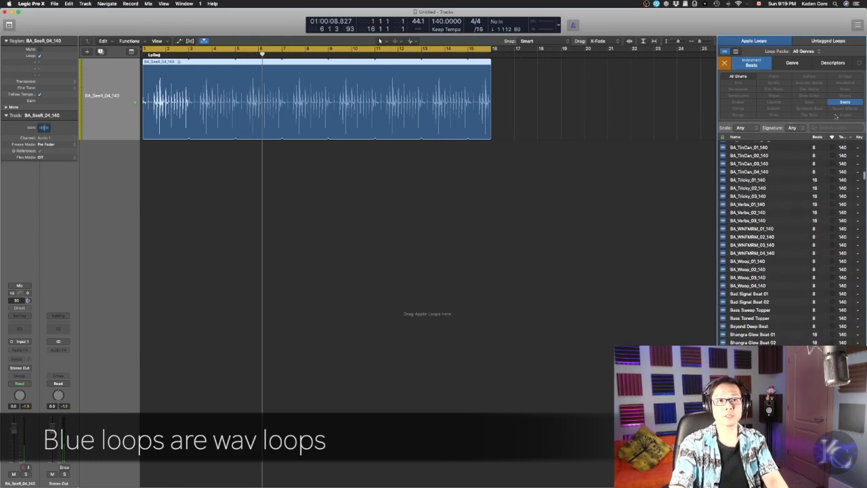
Step: Filter the loops by Piano instead of Beats, place Classic Rock Piano 12 at bar 1 on a new track below the beat and play it
click(835, 105)
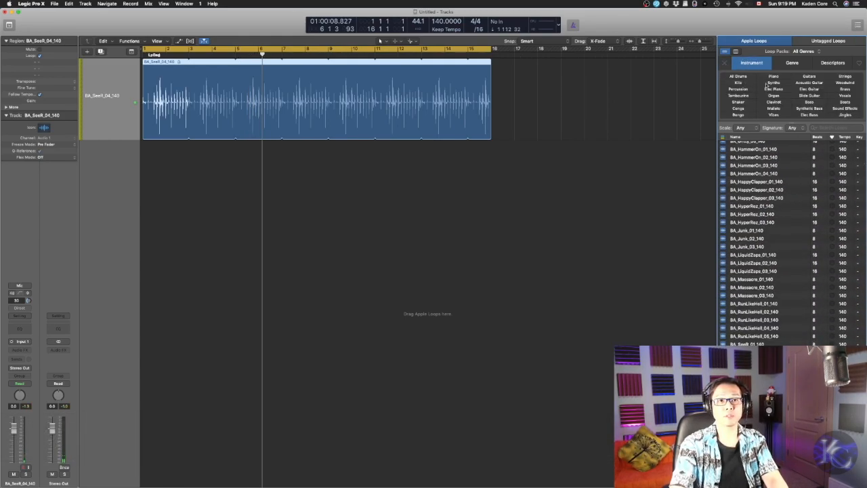
click(774, 77)
scroll(804, 165, up, 10)
drag(752, 228, 147, 174)
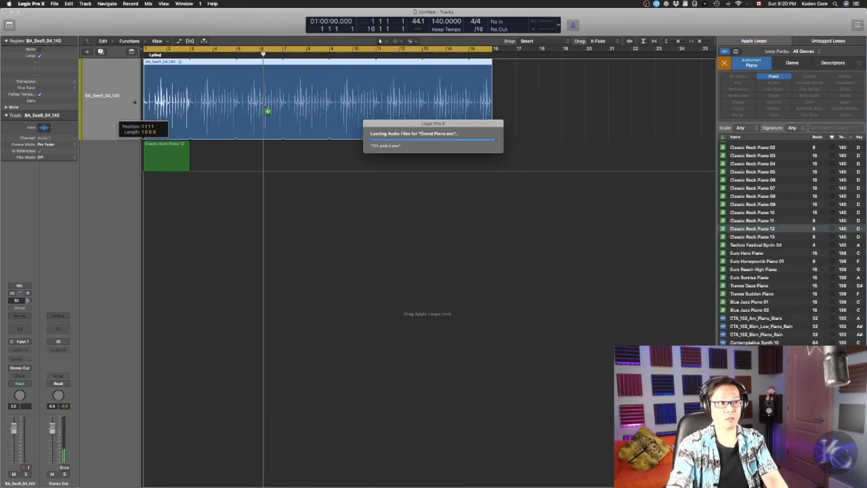
key(space)
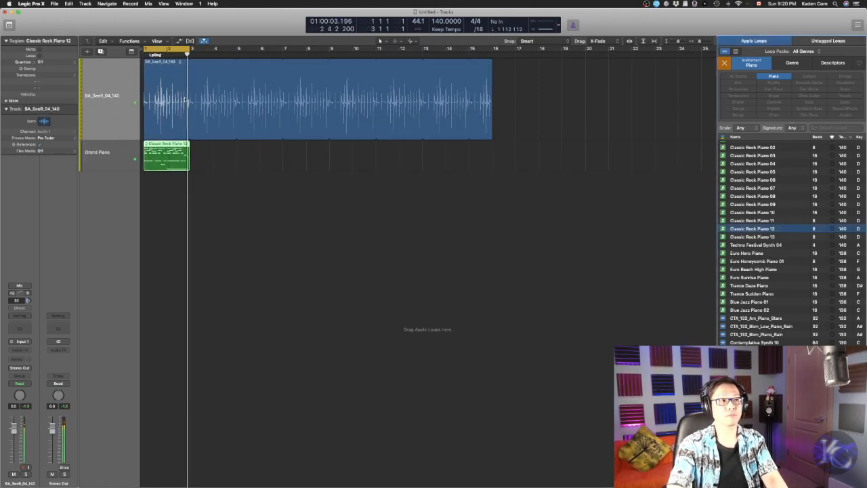
drag(191, 49, 332, 51)
drag(330, 52, 331, 52)
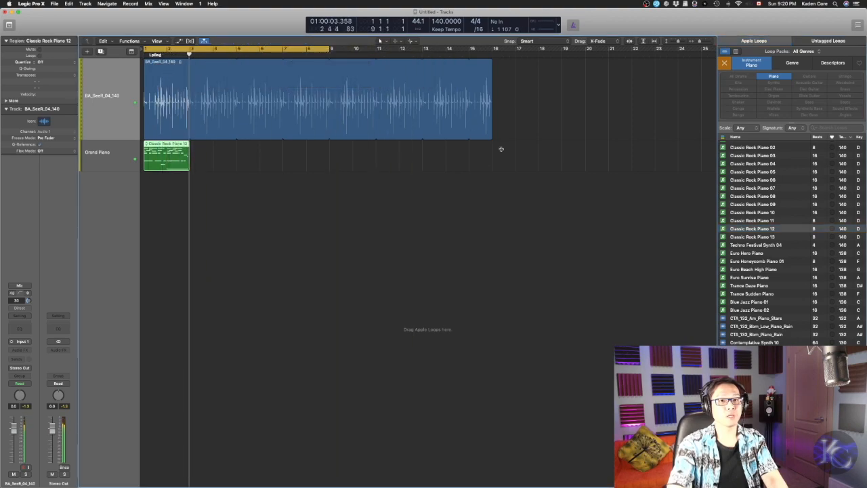
drag(732, 230, 193, 155)
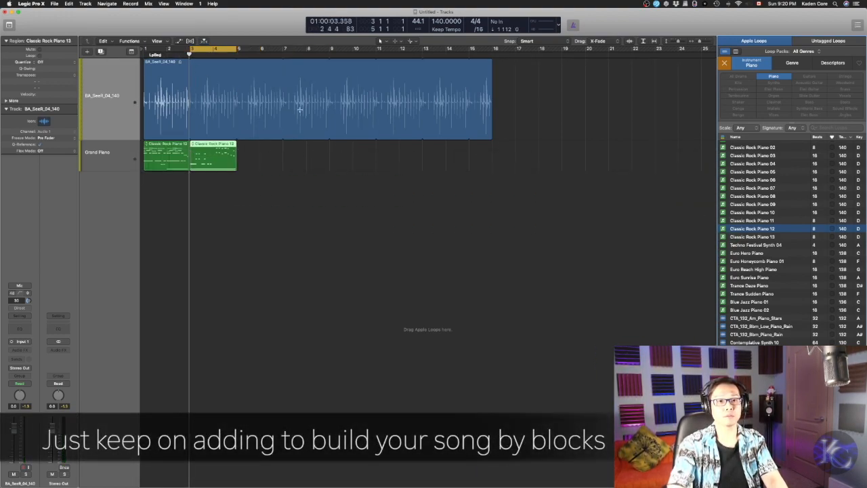
click(225, 157)
key(Delete)
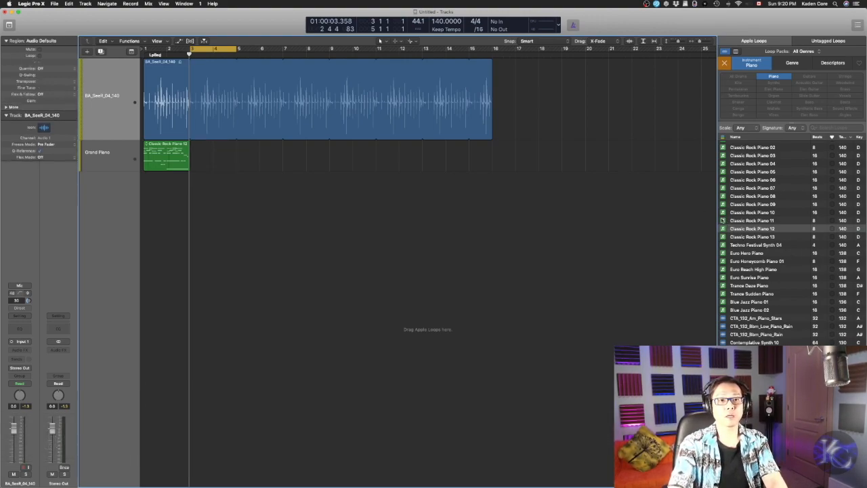
Step: Place Classic Rock Piano 11 on the Grand Piano track and arrange copies so 11 fills bars 1–4 and 12 fills bars 5–8
drag(724, 220, 192, 152)
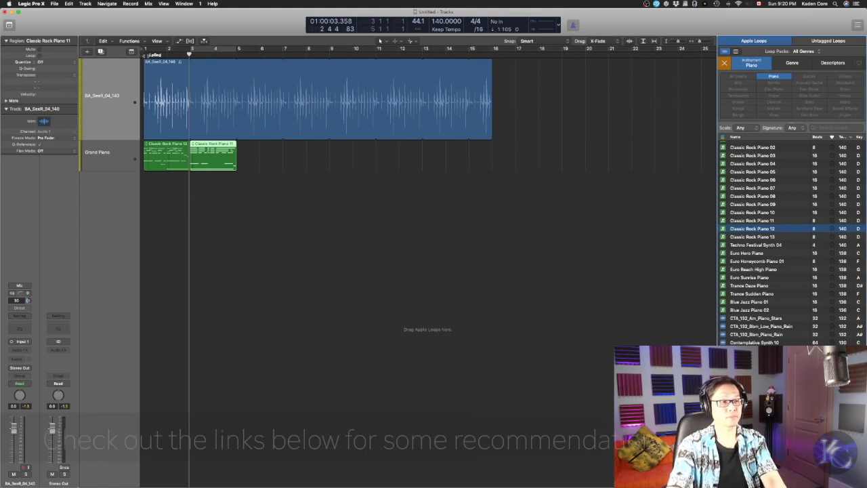
key(space)
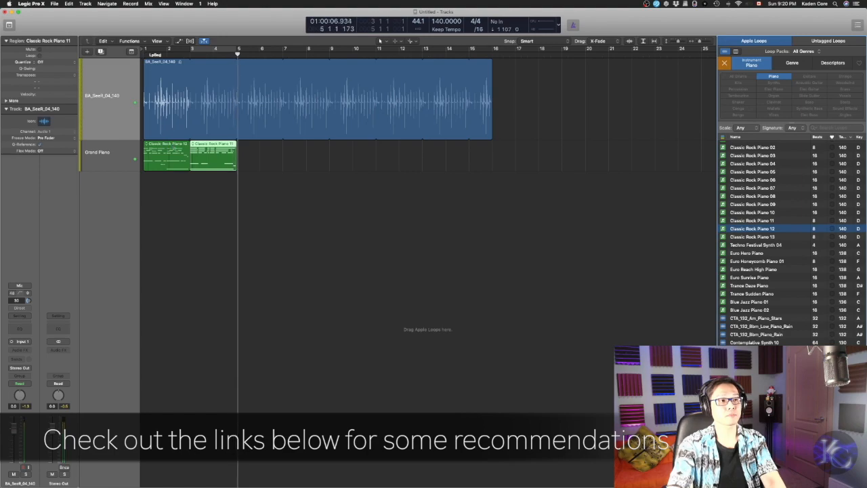
mouse_move(171, 146)
mouse_down()
mouse_move(313, 148)
mouse_move(172, 148)
mouse_up()
drag(261, 148, 306, 154)
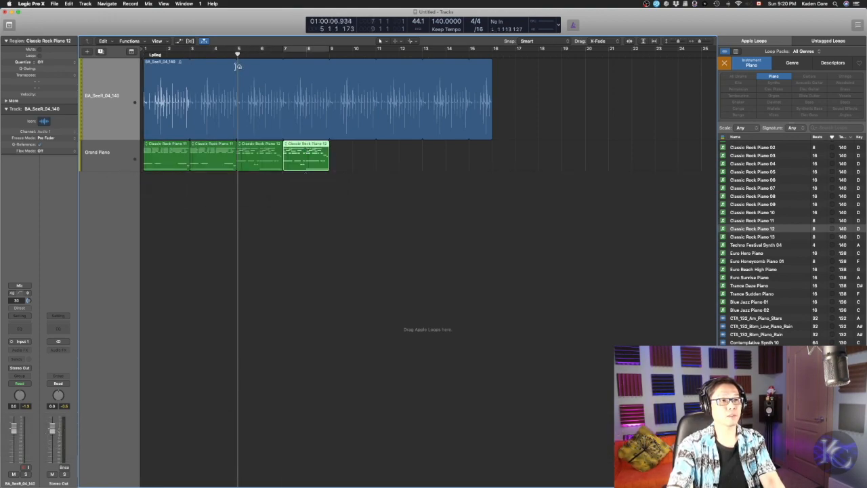
Step: Set the cycle range from bar 1 to bar 9 and play the piano arrangement while browsing further piano loops
drag(147, 51, 331, 49)
key(space)
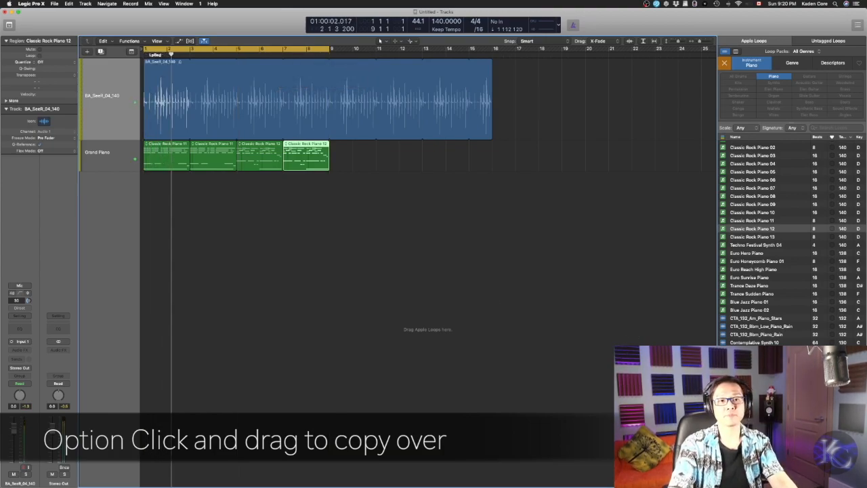
scroll(789, 284, down, 5)
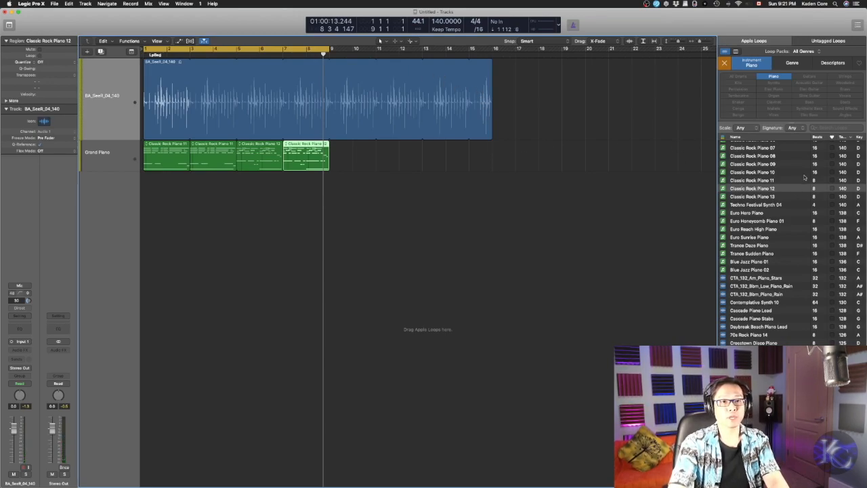
scroll(859, 183, down, 1)
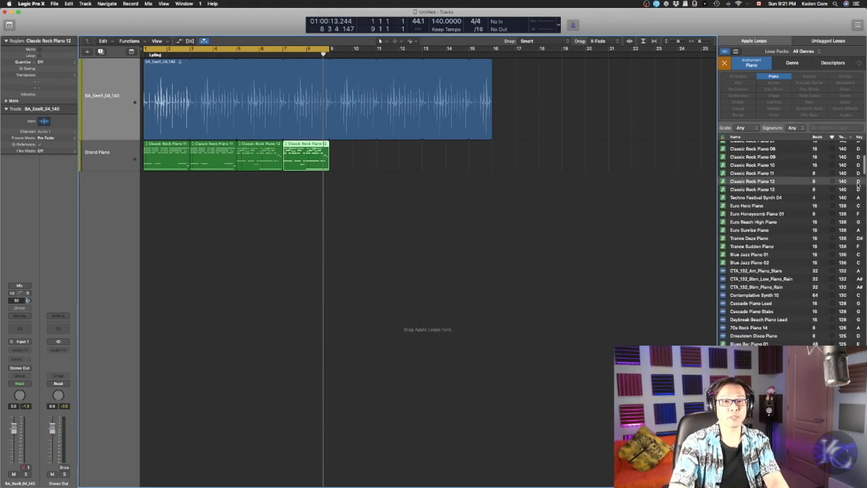
scroll(813, 186, up, 5)
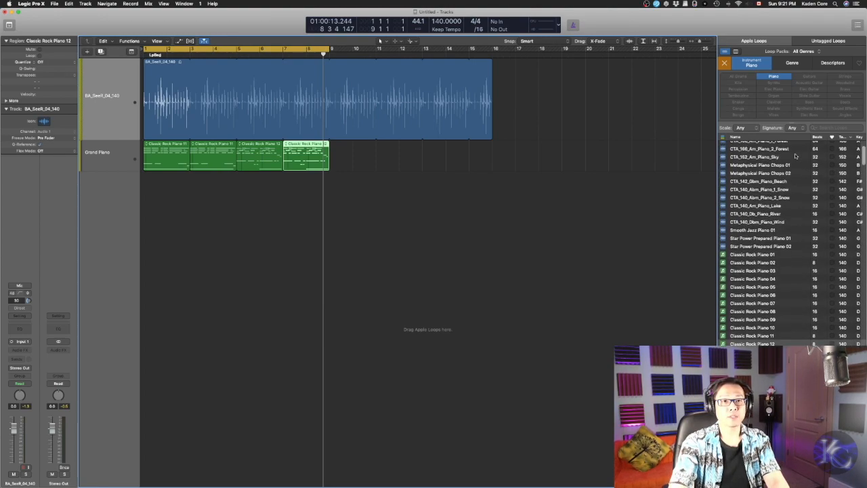
scroll(800, 203, down, 10)
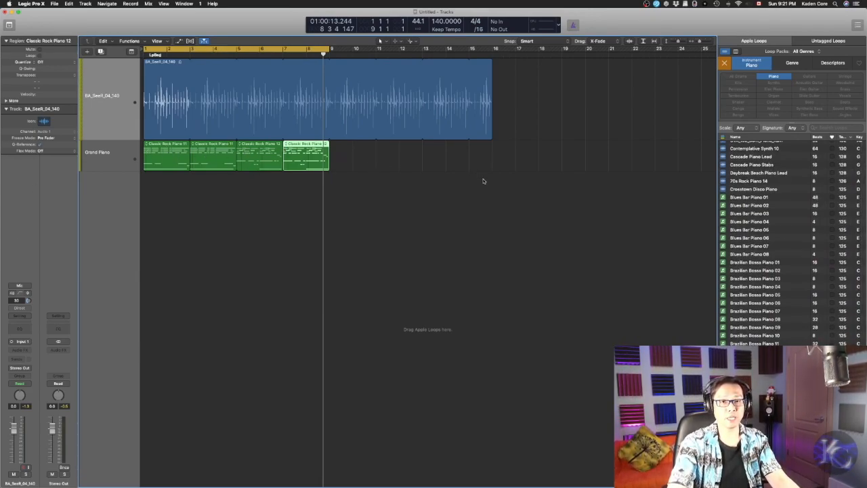
Step: Open all regions of the Grand Piano track in an enlarged Piano Roll with all their notes in view
click(115, 148)
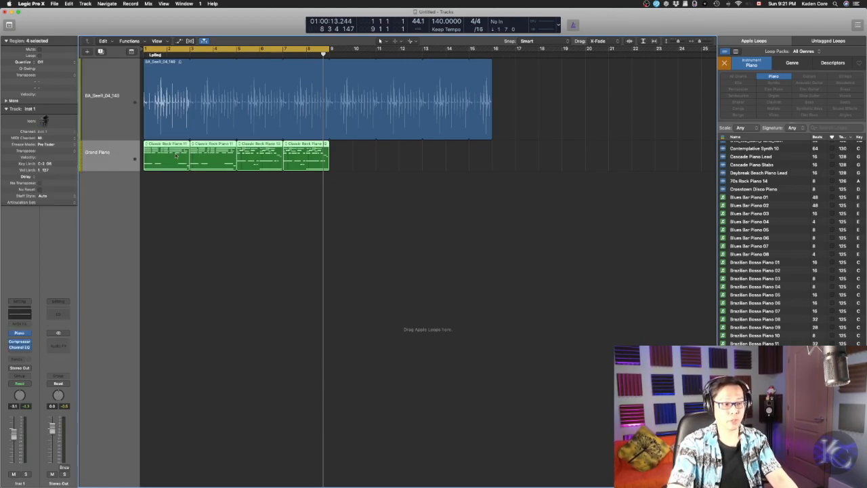
key(e)
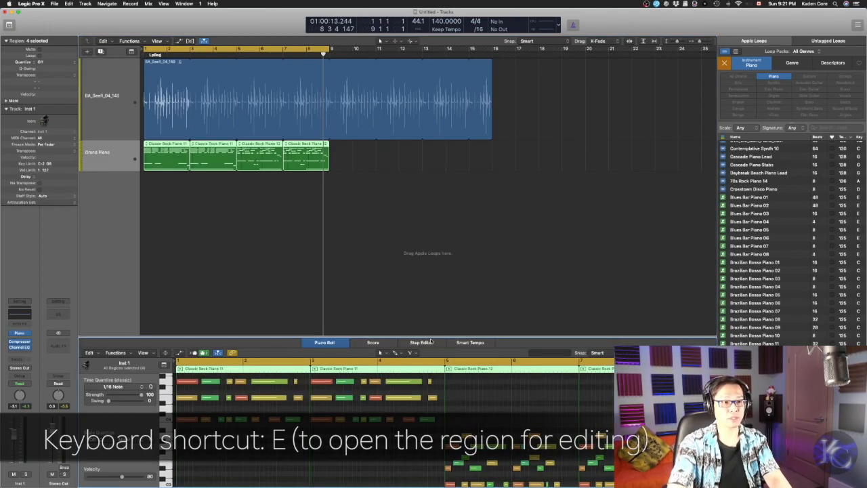
drag(430, 336, 416, 196)
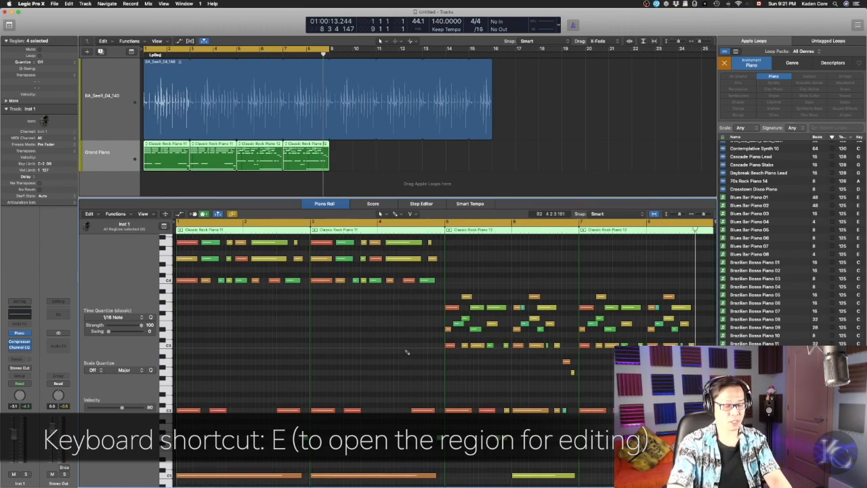
scroll(405, 350, down, 5)
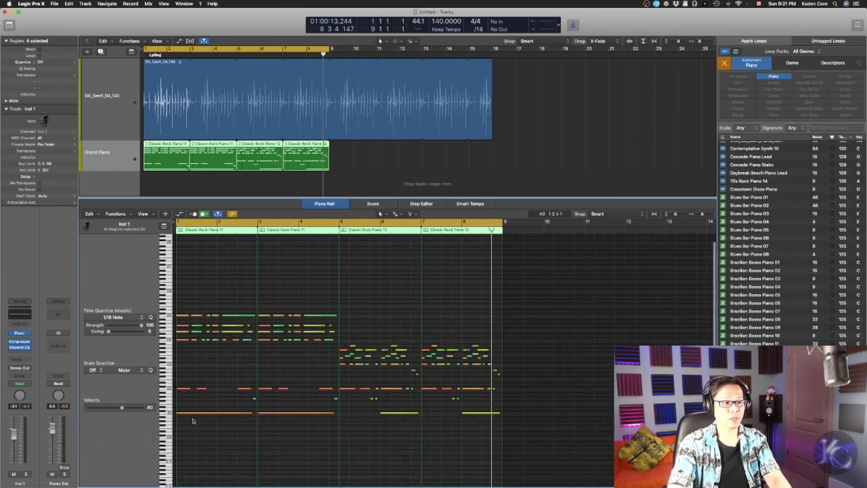
Step: Transpose all notes of the four piano regions up about three semitones
drag(186, 423, 198, 412)
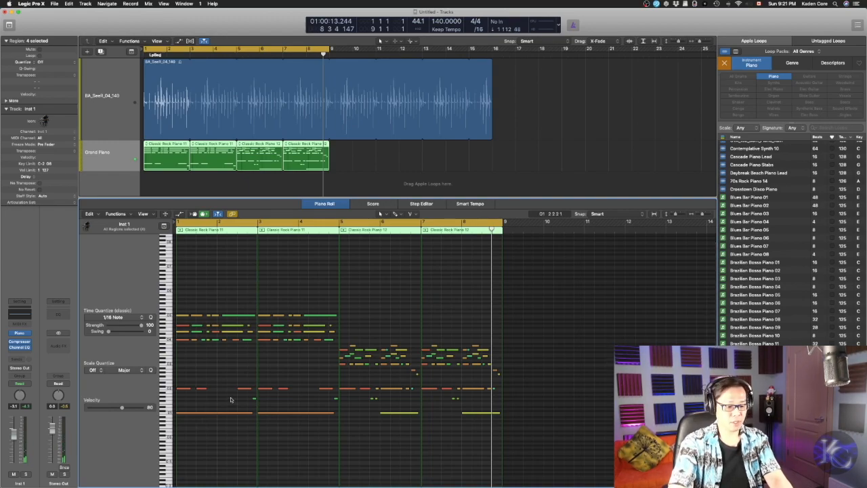
key(super+a)
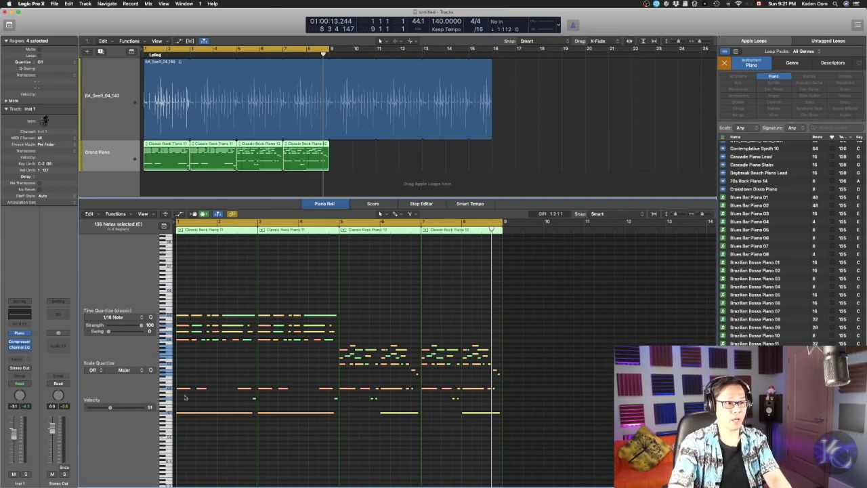
drag(182, 414, 182, 410)
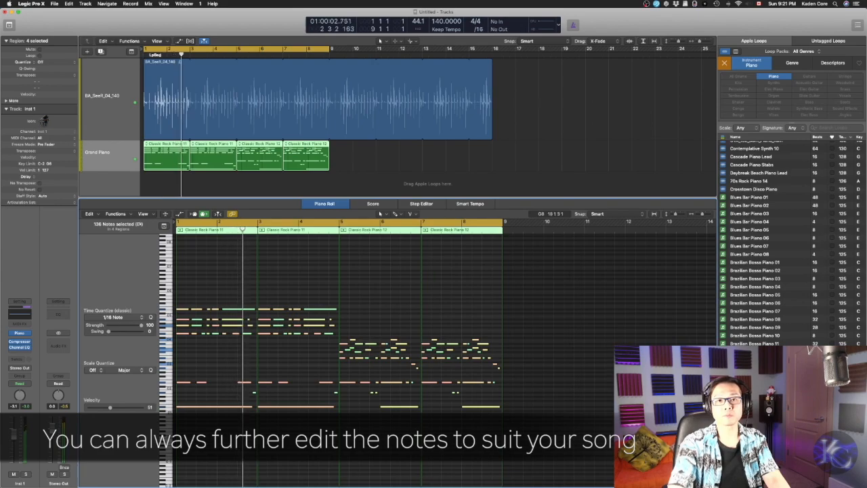
Step: Clear the Piano filter and look through the vocal loops
click(776, 77)
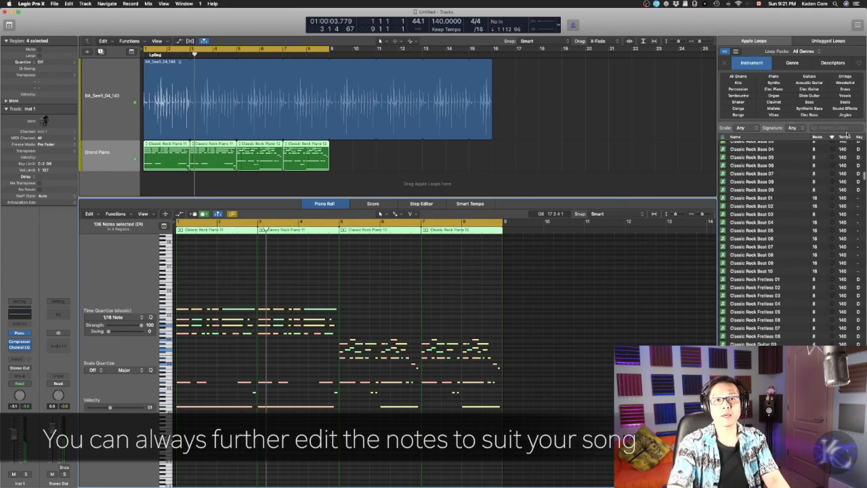
click(846, 96)
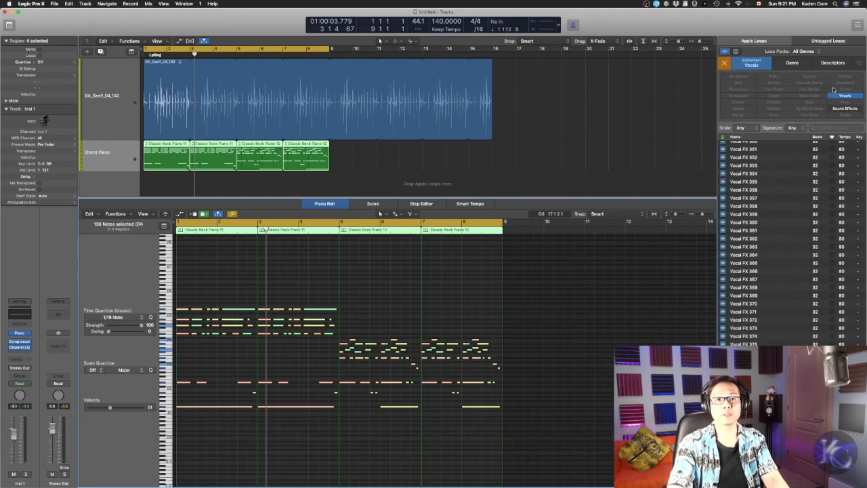
click(843, 97)
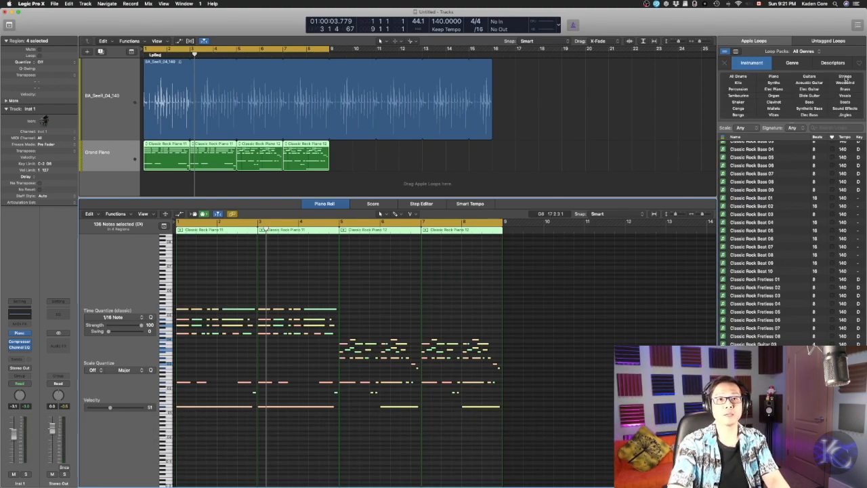
Step: Filter the loops by Strings and sort them by tempo with the fastest first
click(845, 77)
scroll(854, 176, up, 5)
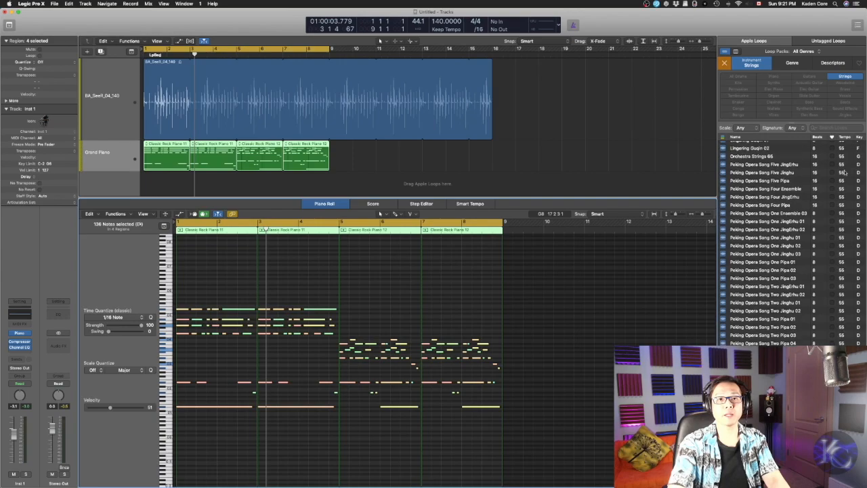
scroll(844, 225, up, 8)
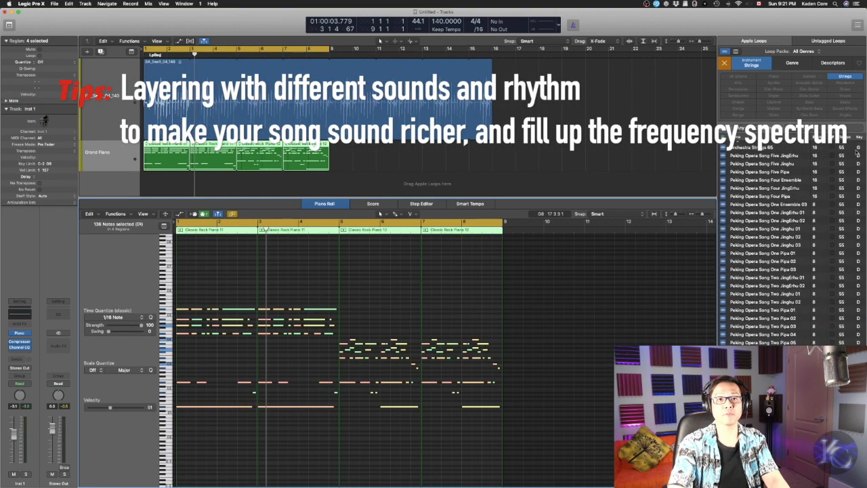
scroll(838, 178, up, 3)
click(843, 137)
Step: Browse the string loops around 140 BPM and preview Eastern Sun String Pad 02 and Middle Eastern Oud 12
scroll(839, 179, down, 10)
scroll(837, 178, down, 2)
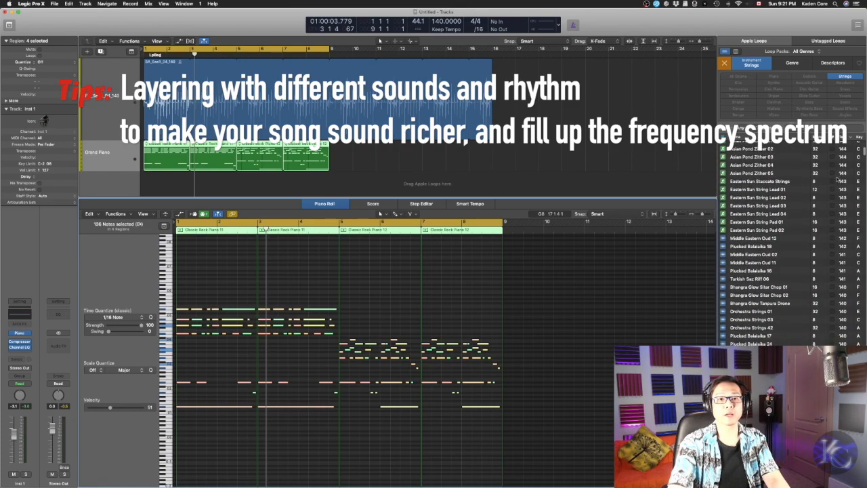
scroll(822, 176, down, 3)
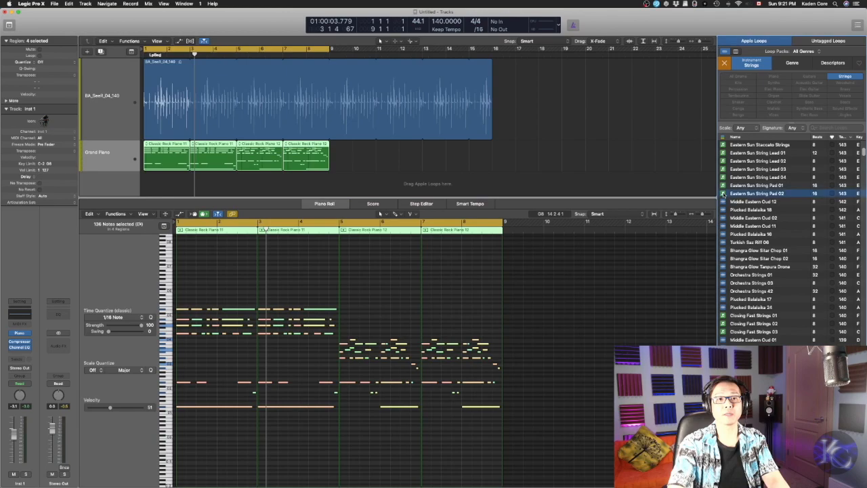
click(722, 193)
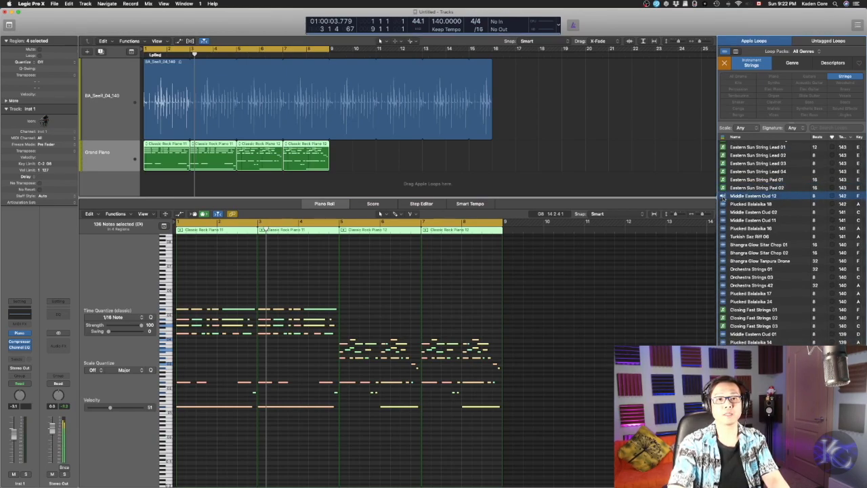
scroll(723, 195, down, 3)
scroll(725, 200, down, 1)
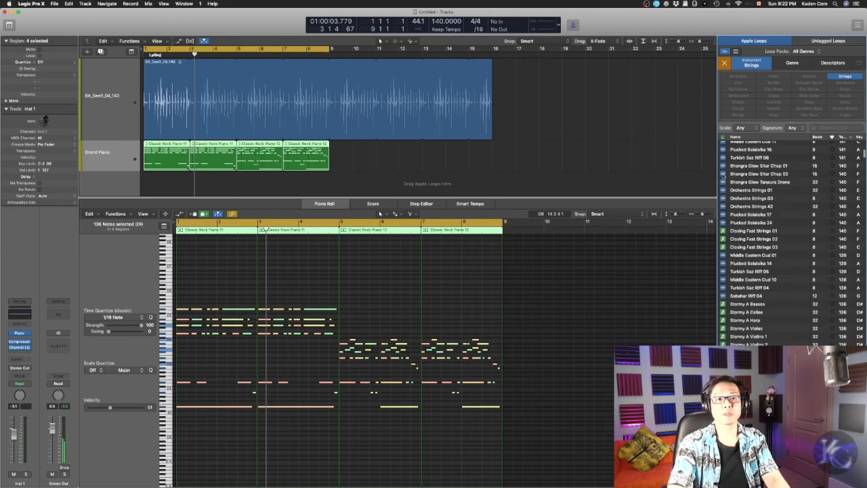
scroll(755, 206, down, 3)
scroll(755, 208, down, 2)
Step: Preview Closing Fast Strings 01, place it at bar 1 on a new track below the piano and play it with the arrangement
click(725, 162)
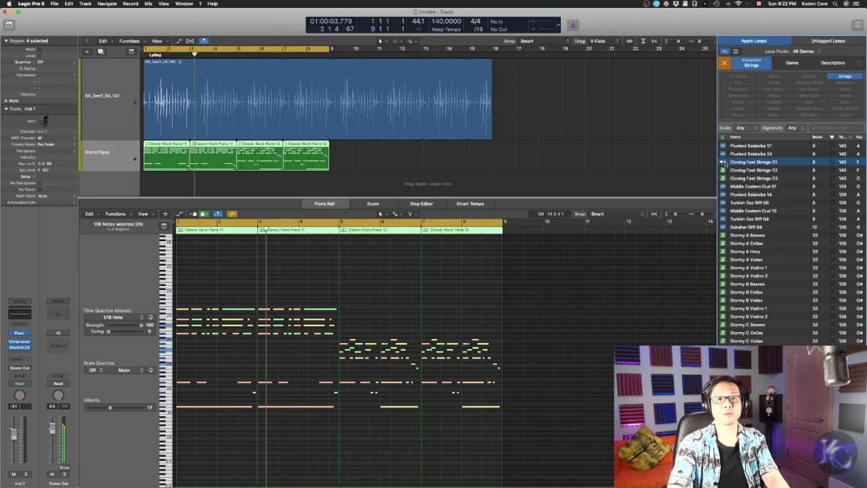
drag(736, 165, 174, 177)
key(space)
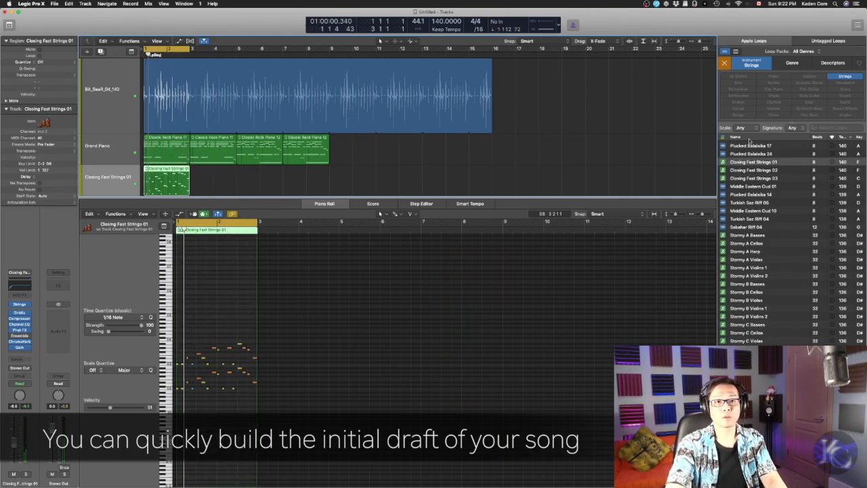
Step: Place Closing Fast Strings 02 at bar 5 of the strings track and loop both string regions so they fill bars 1 to 9
click(725, 171)
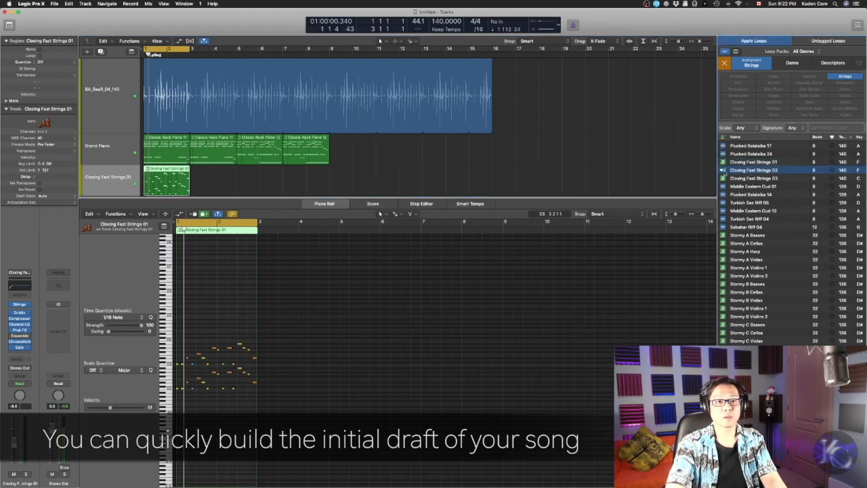
drag(725, 171, 240, 173)
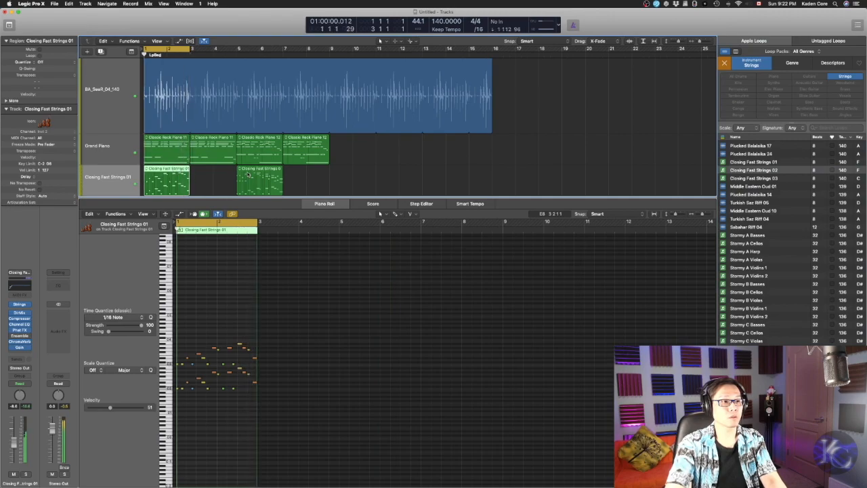
shift+click(248, 174)
drag(281, 171, 330, 172)
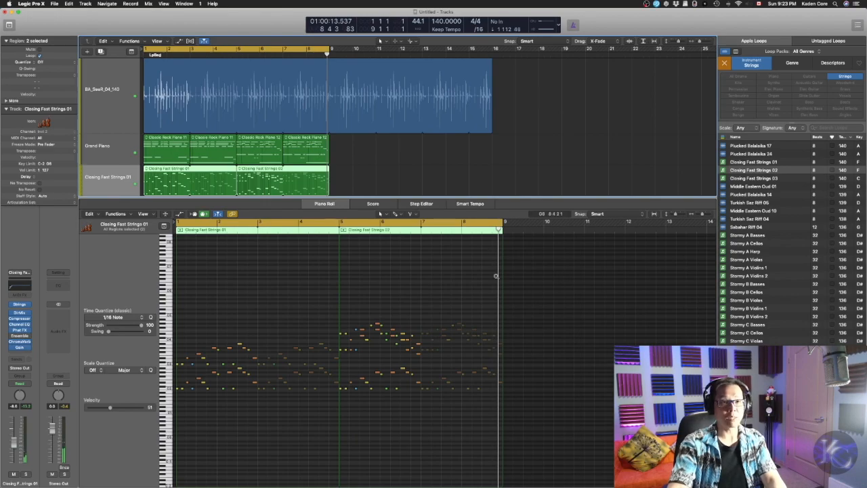
Step: Select the BA_SeeR_04_140 drum region and close the editor below the arrangement
drag(487, 197, 488, 310)
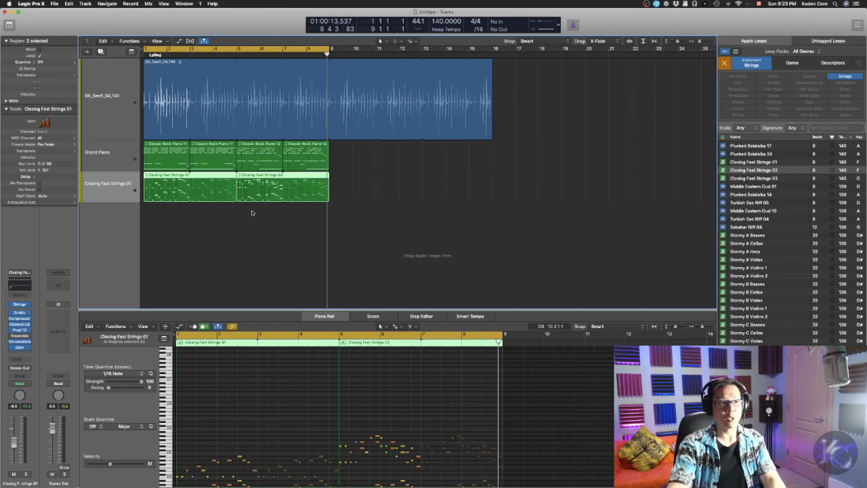
drag(399, 311, 399, 204)
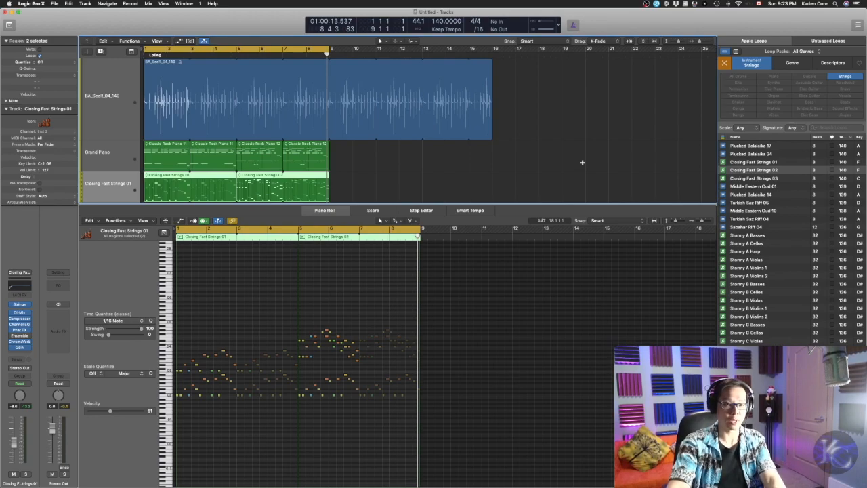
click(395, 71)
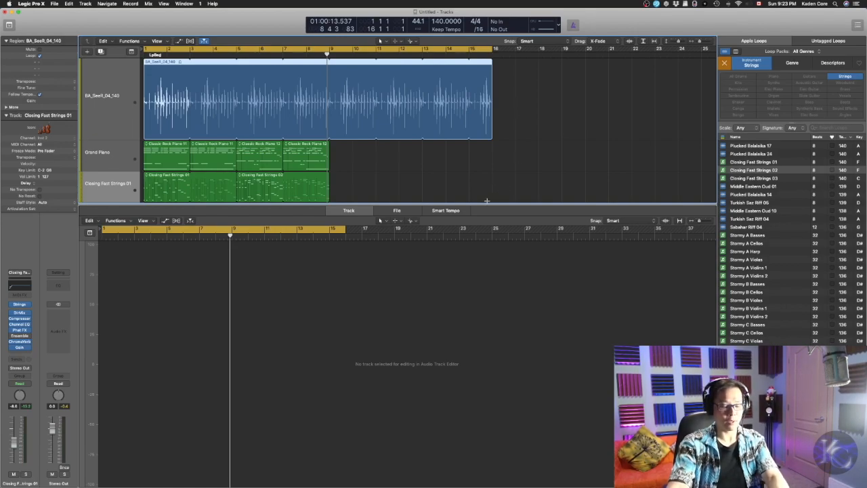
key(e)
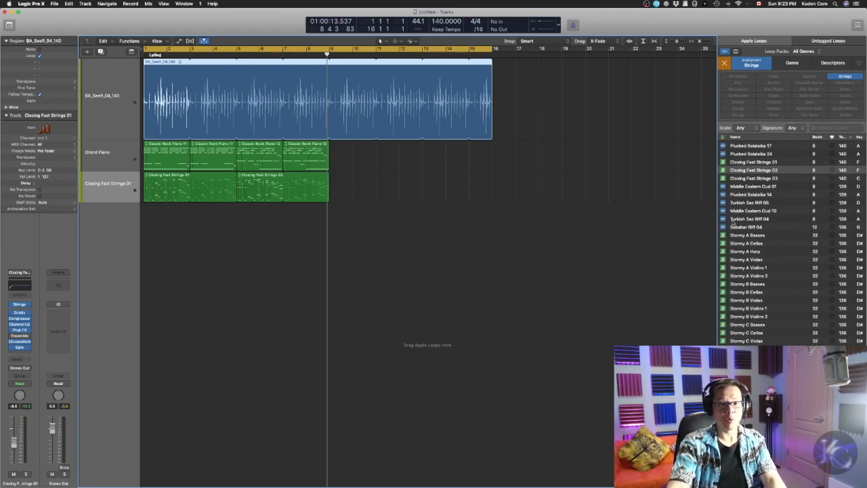
key(super+Up)
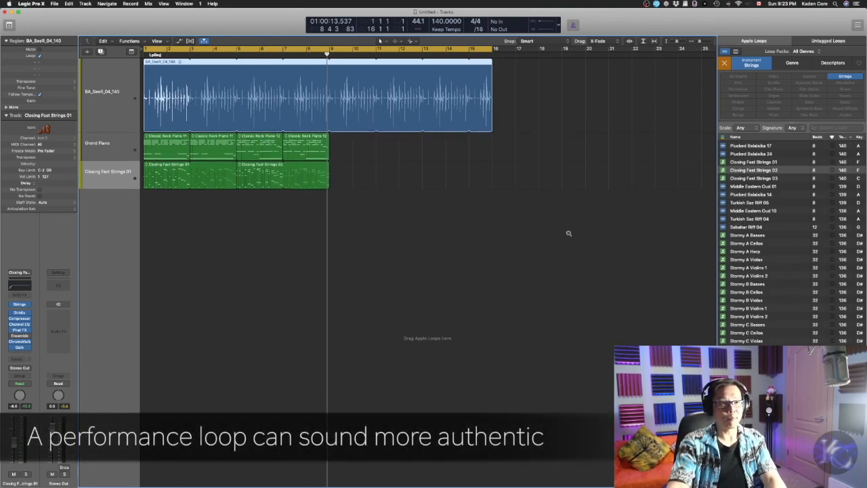
scroll(522, 215, left, 3)
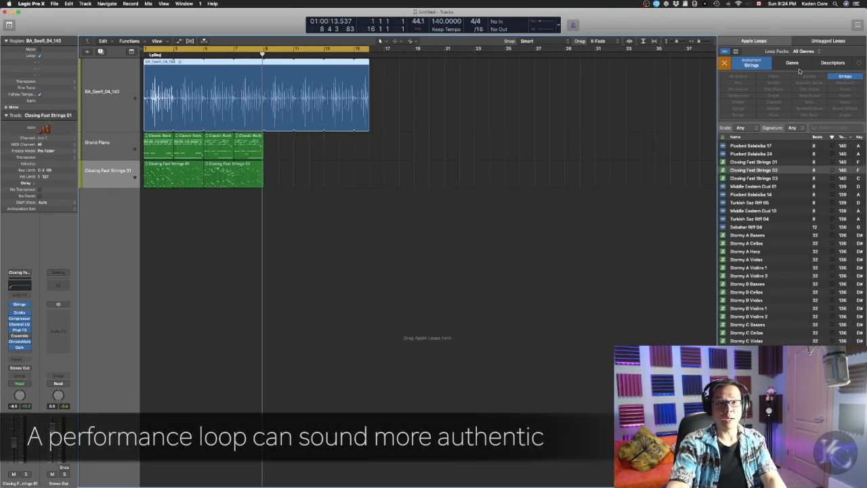
Step: Clear the Strings filter in the loop browser so loops for all instruments are listed
key(o)
key(o)
click(847, 76)
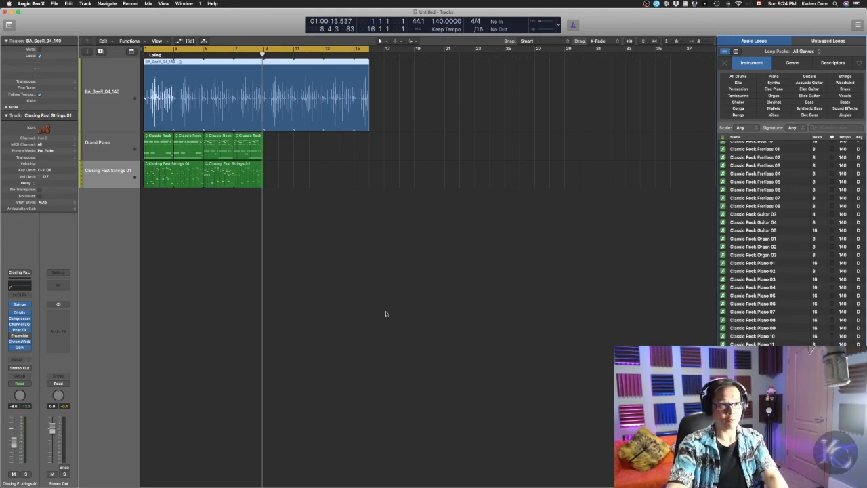
Step: Extend the looped BA_SeeR_04_140 drum region to end at bar 17
key(super+Right)
key(super+Right)
key(super+Right)
key(super+Left)
key(super+Left)
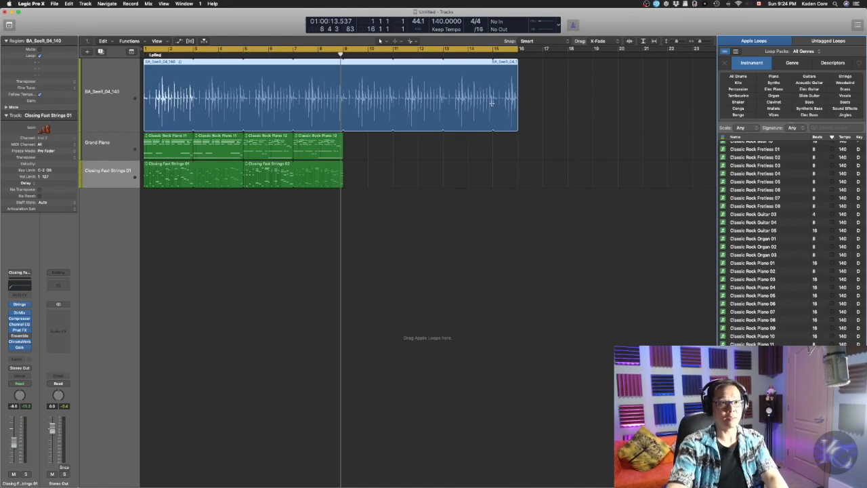
drag(518, 68, 543, 68)
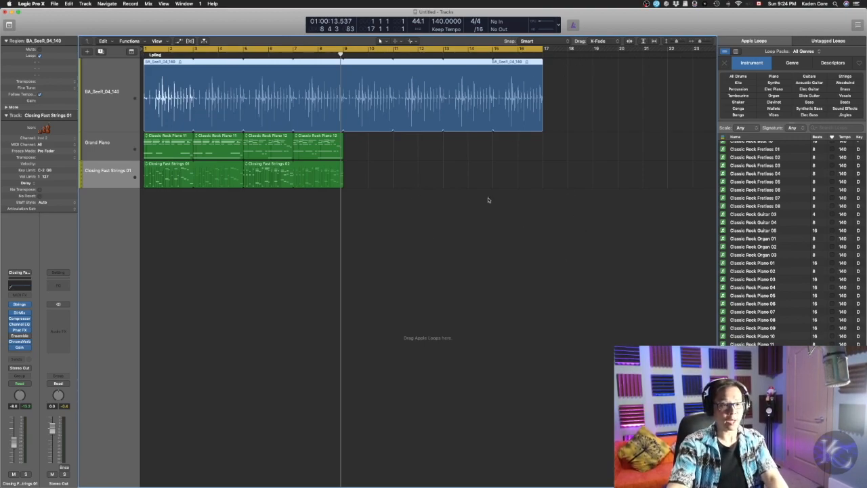
Step: Move all the piano and strings regions together from bar 1 to start at bar 9
drag(360, 148, 168, 174)
key(super+u)
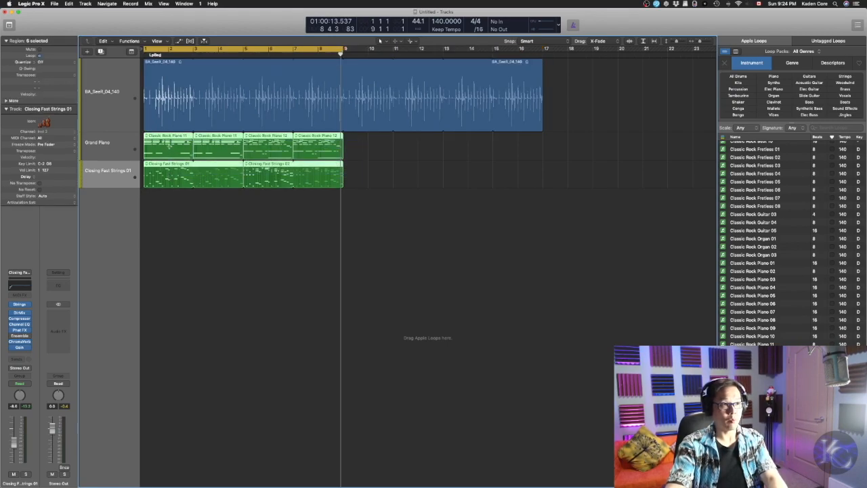
click(364, 174)
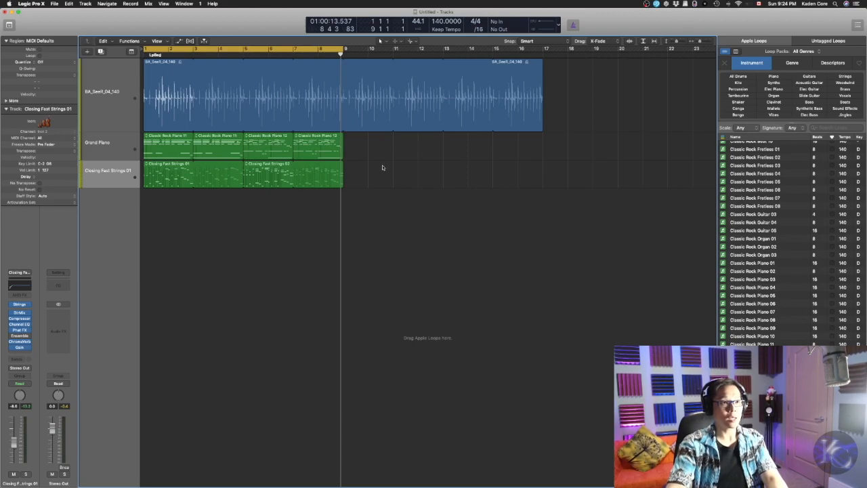
drag(359, 140, 154, 169)
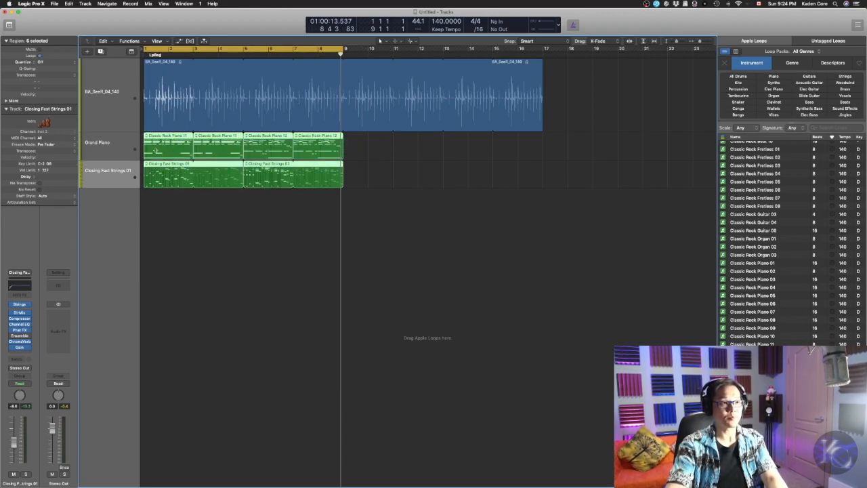
drag(160, 138, 435, 145)
click(362, 195)
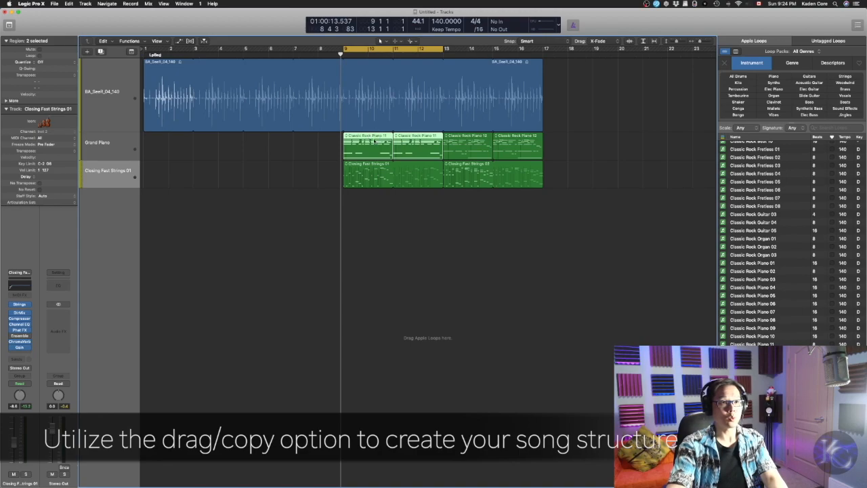
Step: Copy Classic Rock Piano 11 to bar 5 and Classic Rock Piano 12 to bar 7, and play the arrangement from the start
click(326, 143)
drag(355, 140, 260, 149)
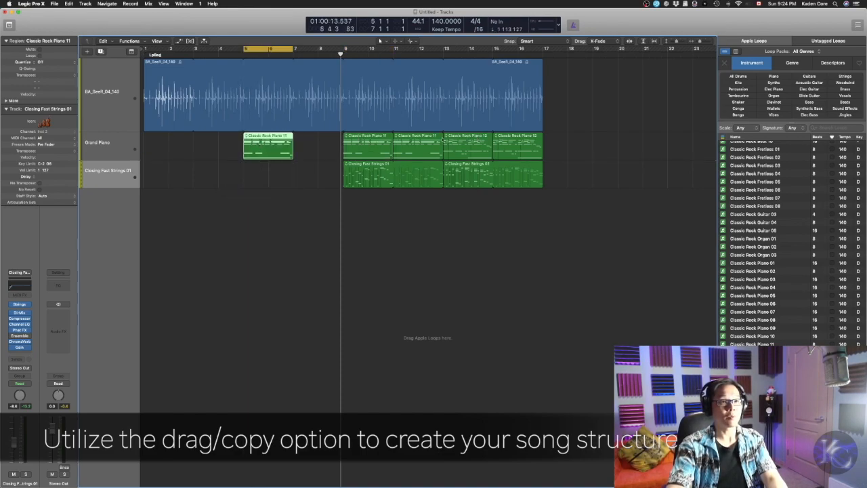
drag(479, 145, 325, 143)
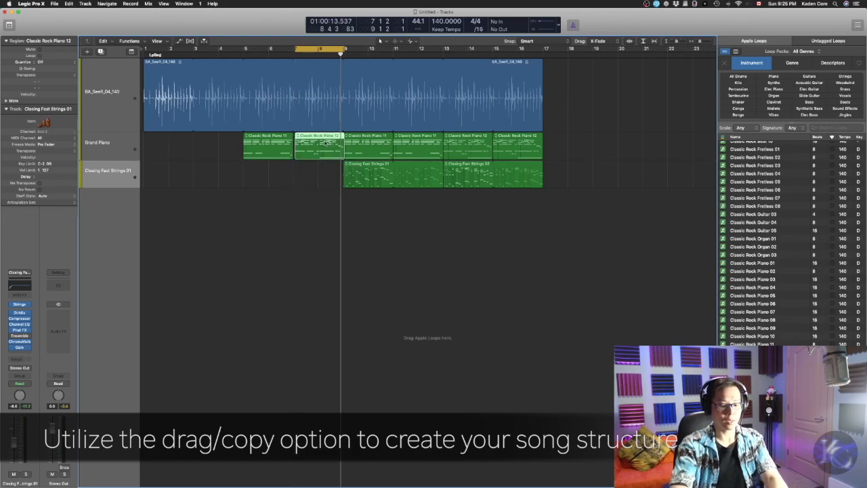
key(Delete)
drag(455, 138, 305, 148)
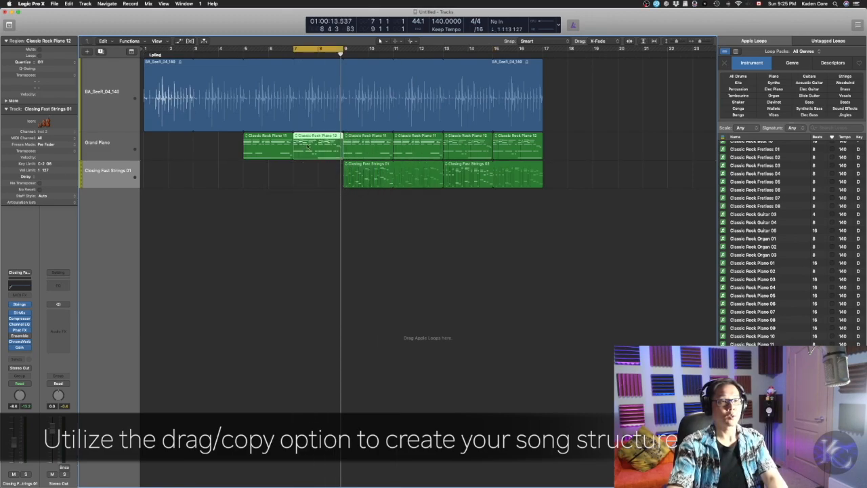
key(Return)
key(space)
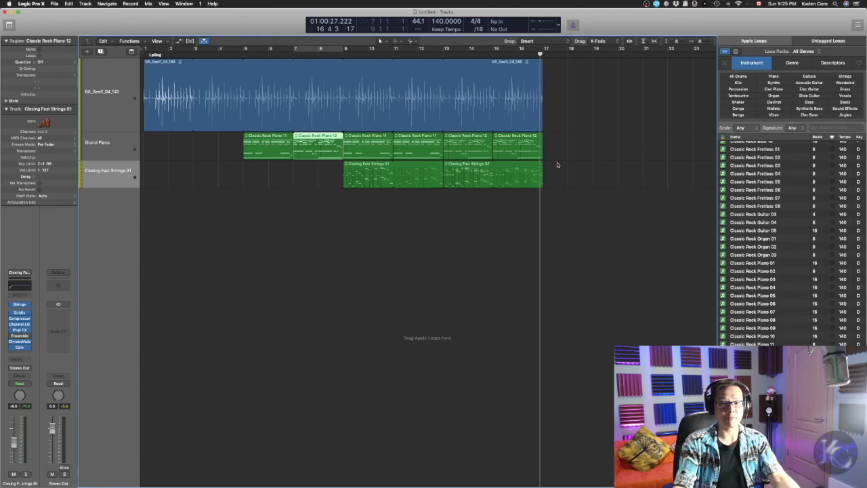
Step: Delete the notes around beats 2 and 4 of bar 14 in Closing Fast Strings 02, play the result and close the Piano Roll
click(467, 164)
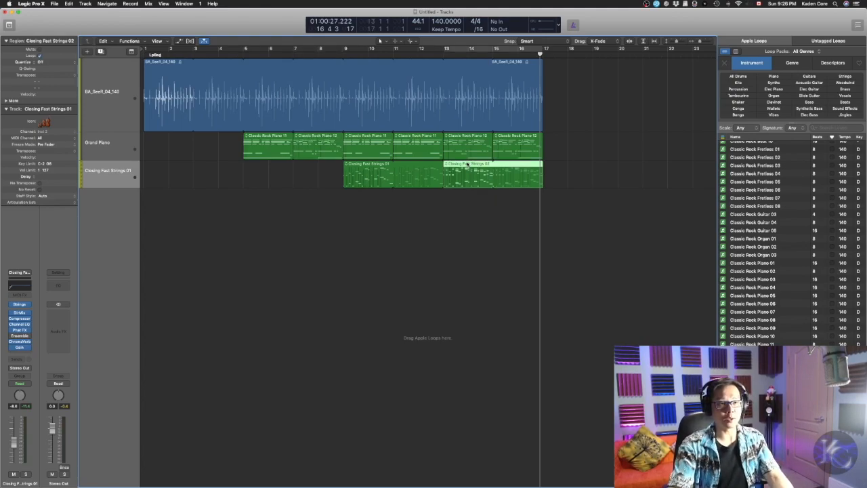
key(p)
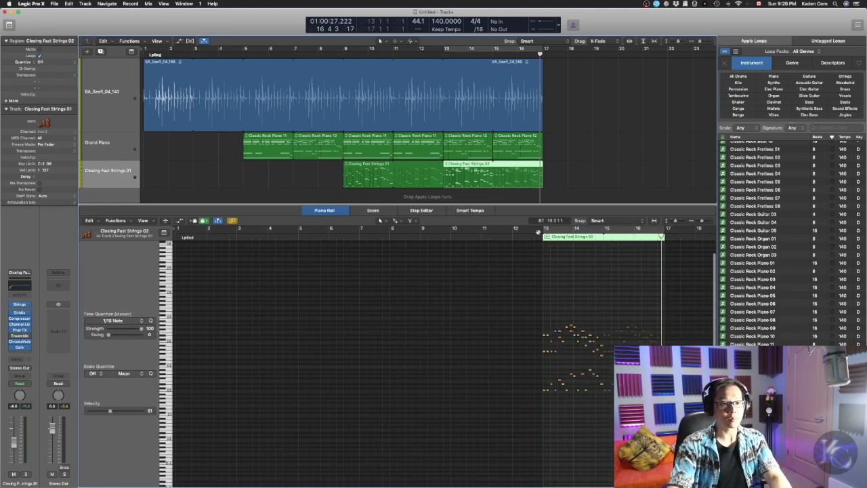
scroll(516, 307, up, 6)
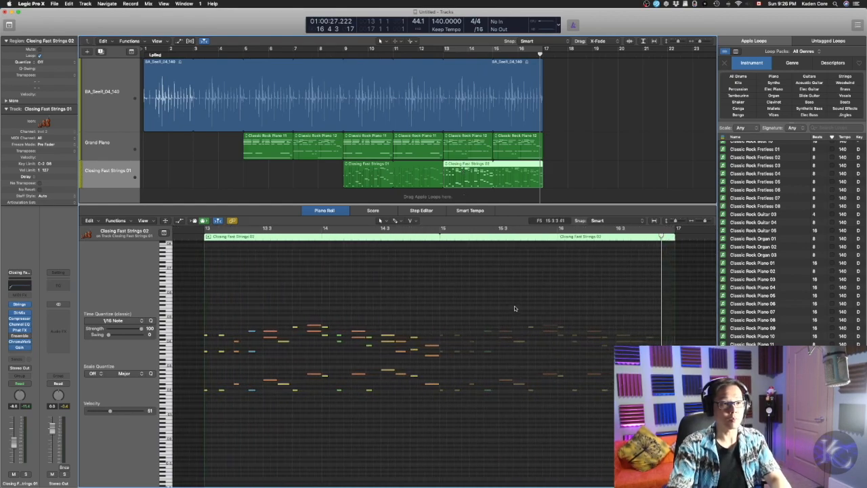
scroll(513, 306, left, 2)
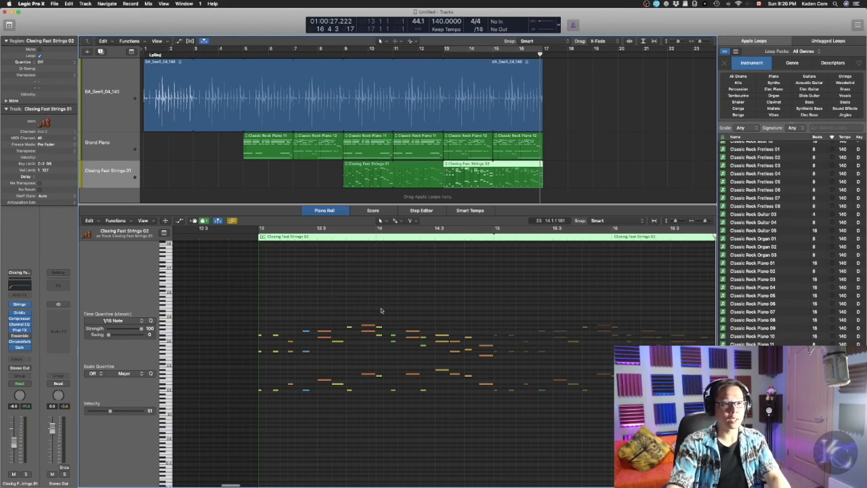
drag(406, 311, 430, 405)
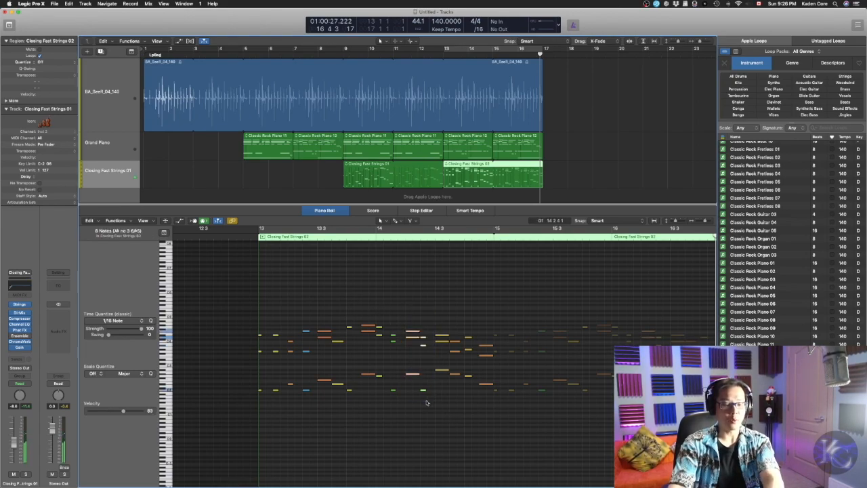
drag(469, 312, 488, 401)
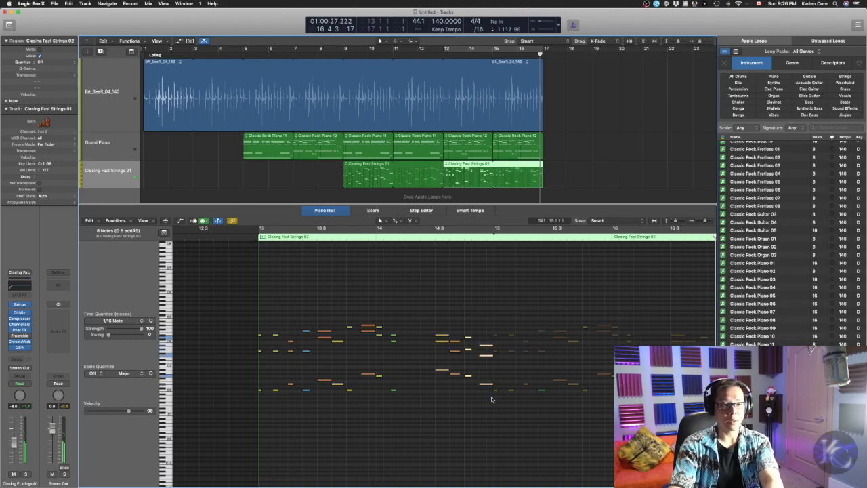
click(250, 238)
key(space)
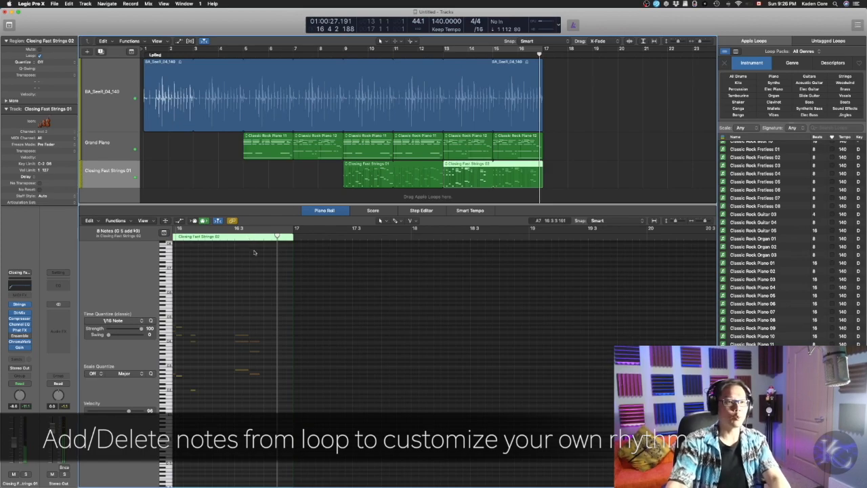
click(562, 168)
key(e)
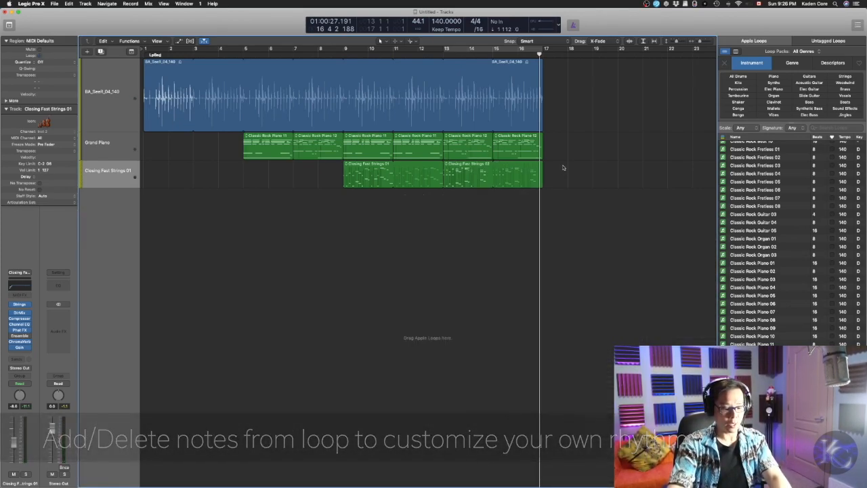
Step: View the whole arrangement from bar 1 to 17 with the loop browser hidden, and show the loop browser again
key(o)
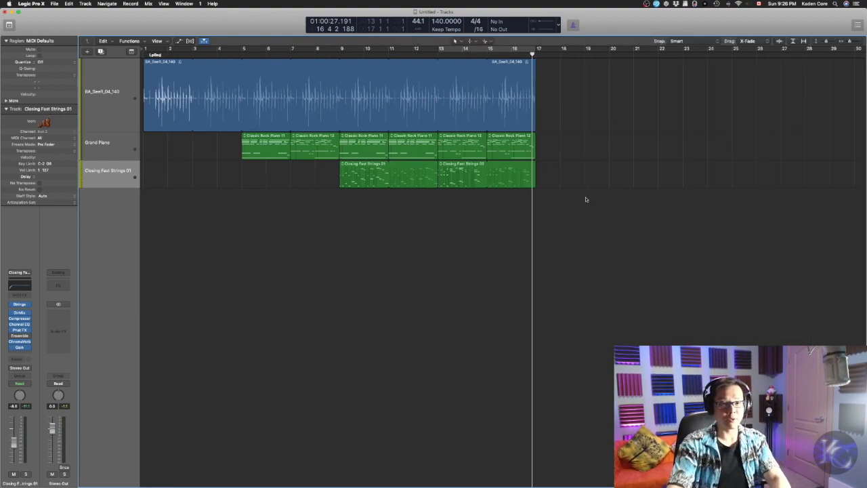
key(super+Left)
key(super+Left)
key(super+Up)
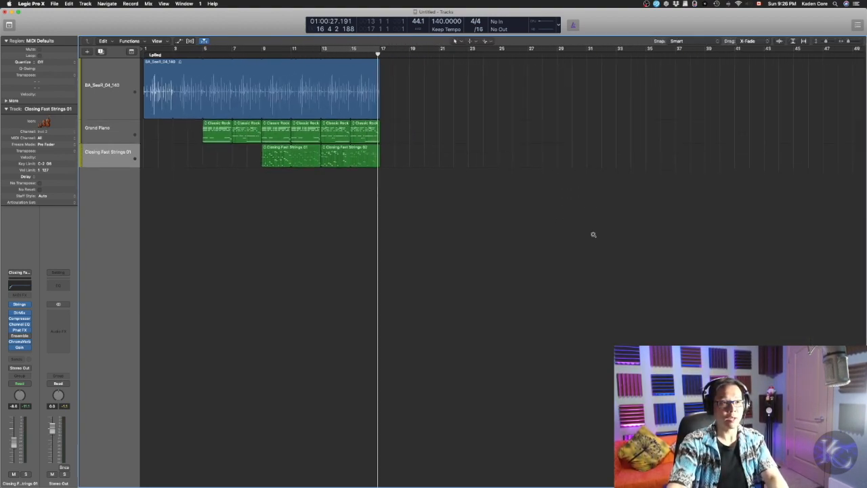
scroll(594, 235, up, 6)
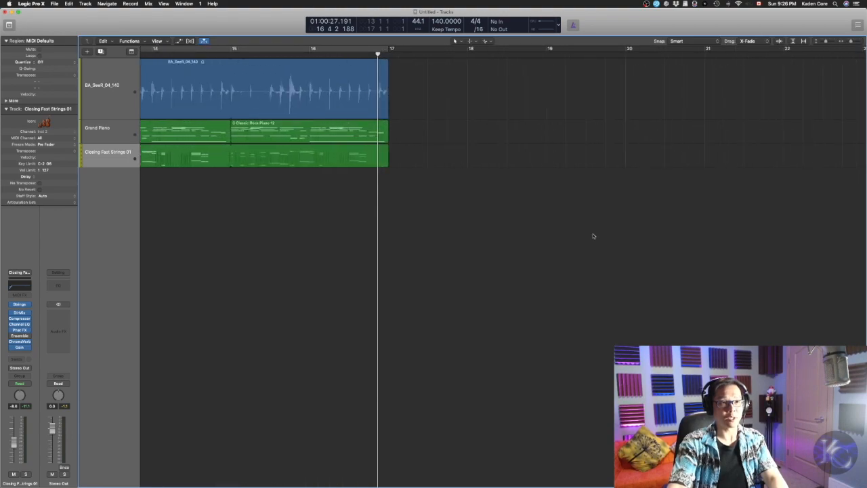
scroll(593, 234, left, 8)
scroll(594, 235, left, 2)
scroll(593, 234, up, 5)
scroll(593, 235, down, 6)
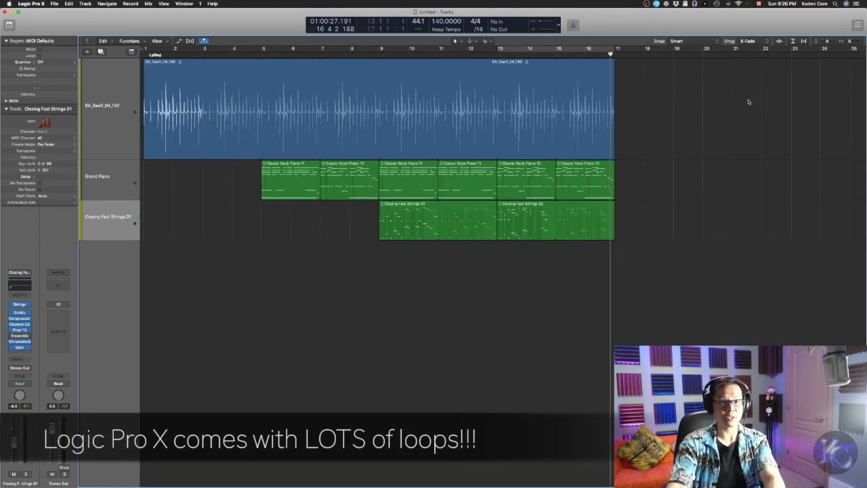
key(o)
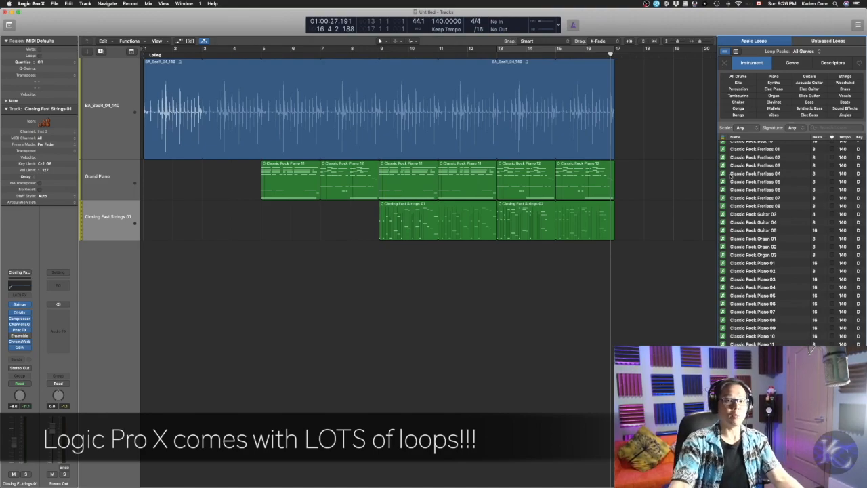